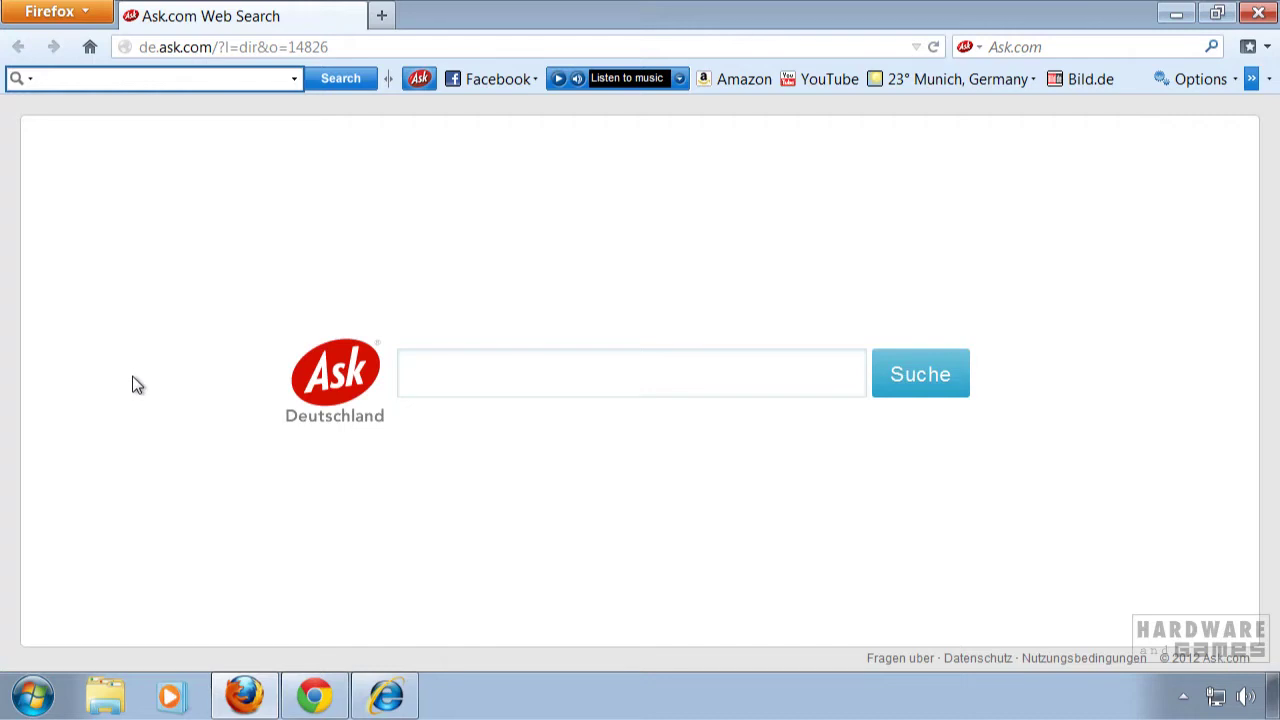
Bring up Chrome and Internet Explorer, then close the IE, Chrome and Firefox windows showing Ask.com.
left_click(318, 700)
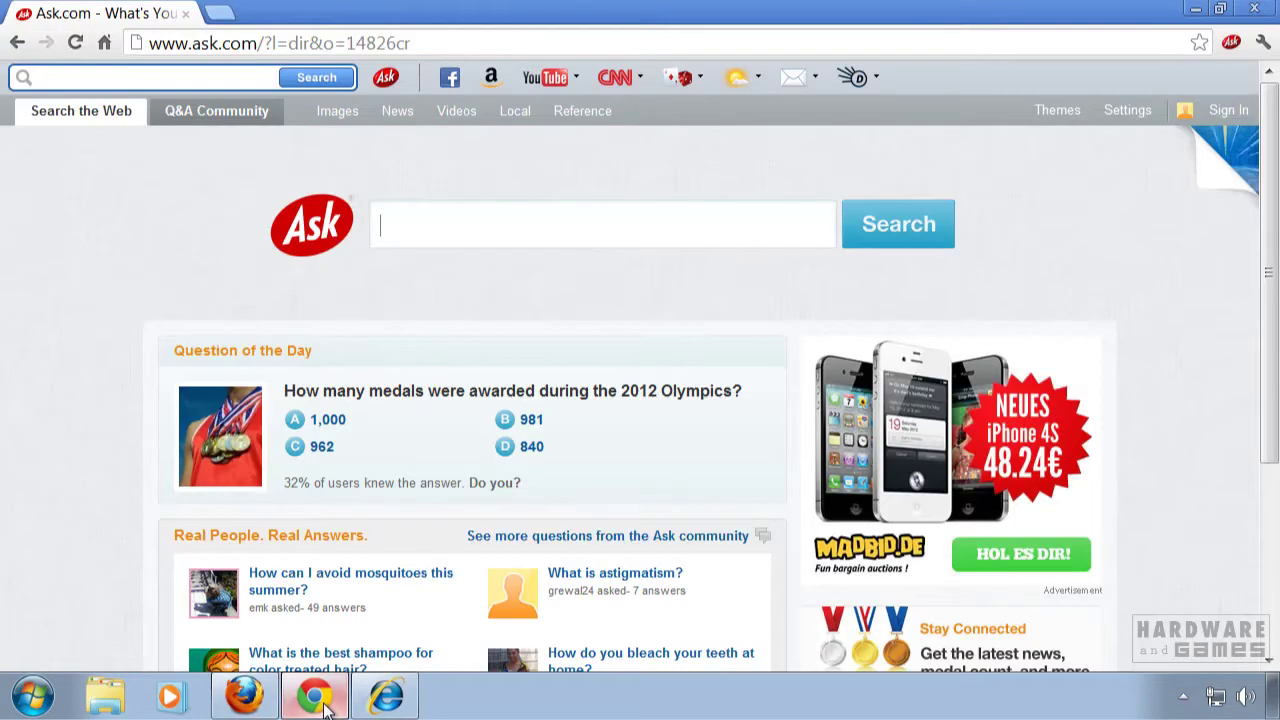
left_click(385, 703)
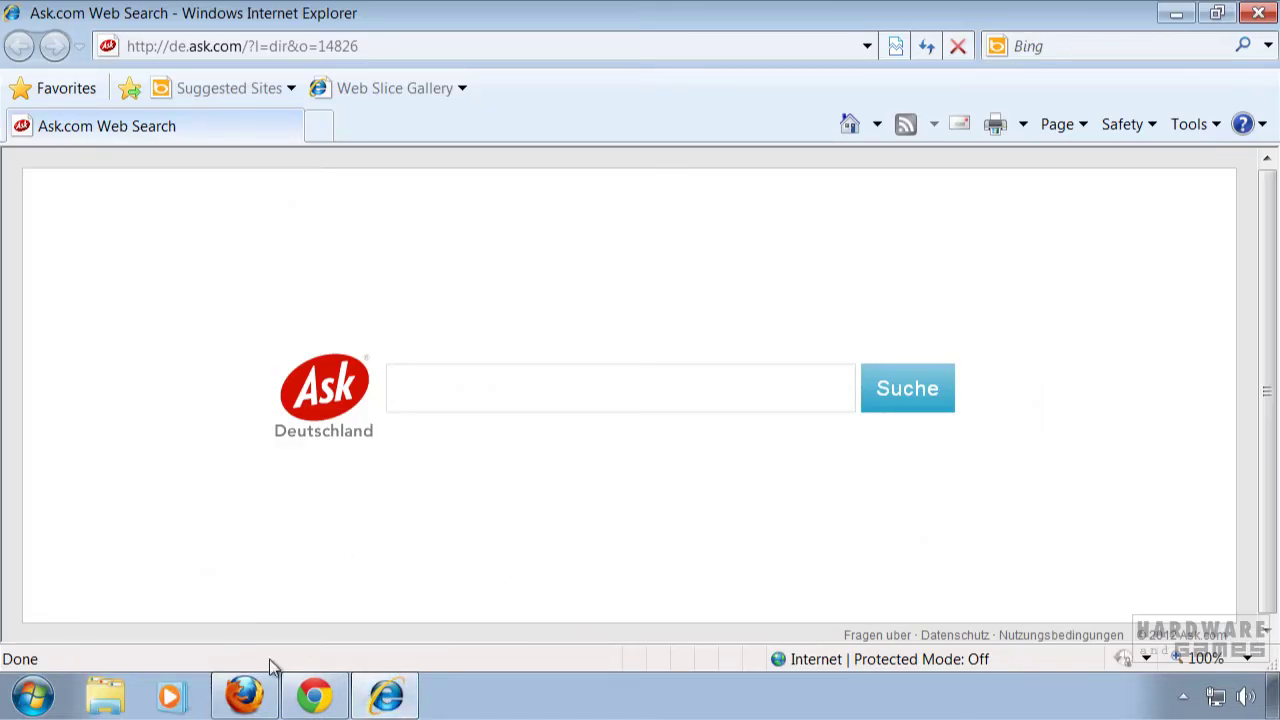
left_click(1258, 13)
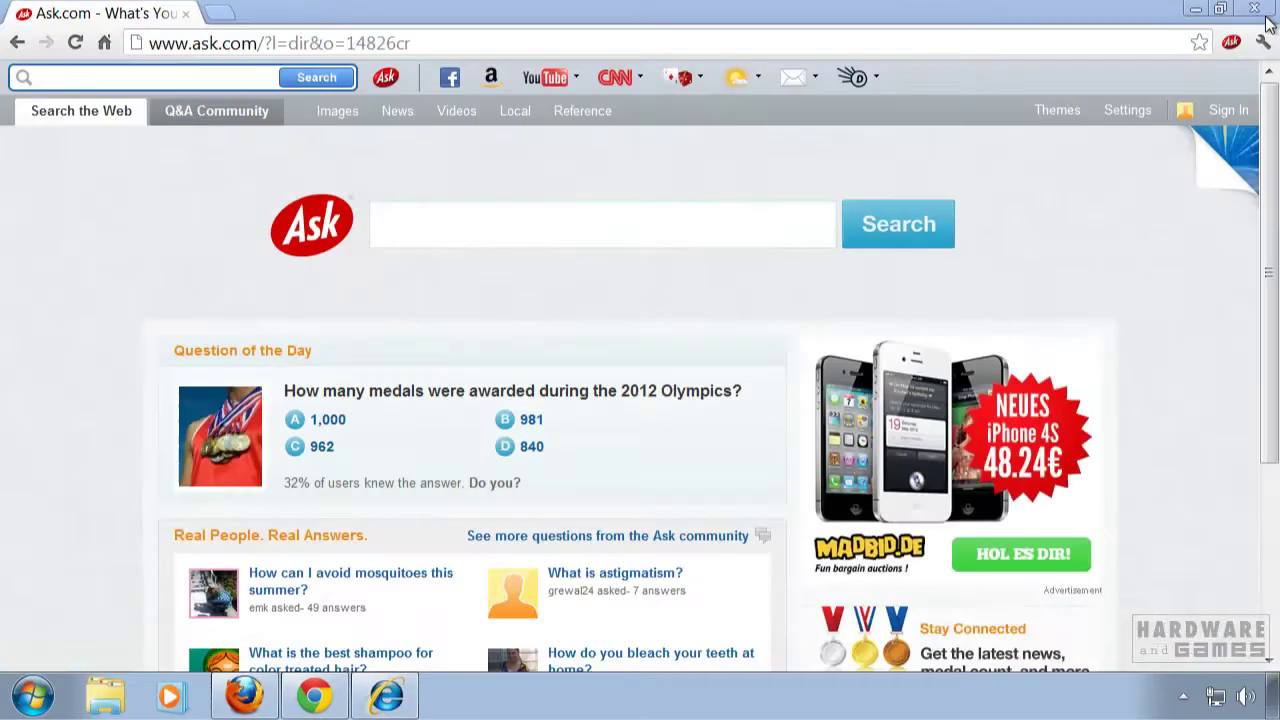
left_click(1262, 10)
left_click(1260, 13)
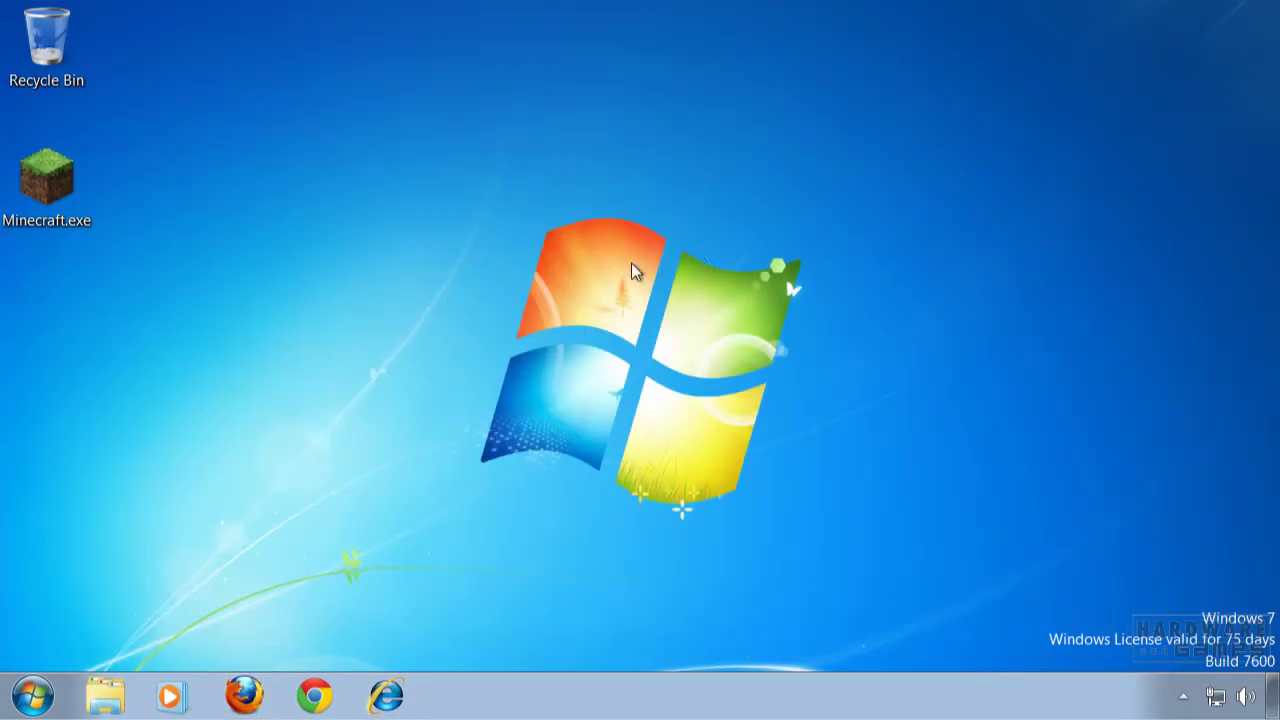
Open Control Panel's list of installed programs from the Start menu.
left_click(32, 696)
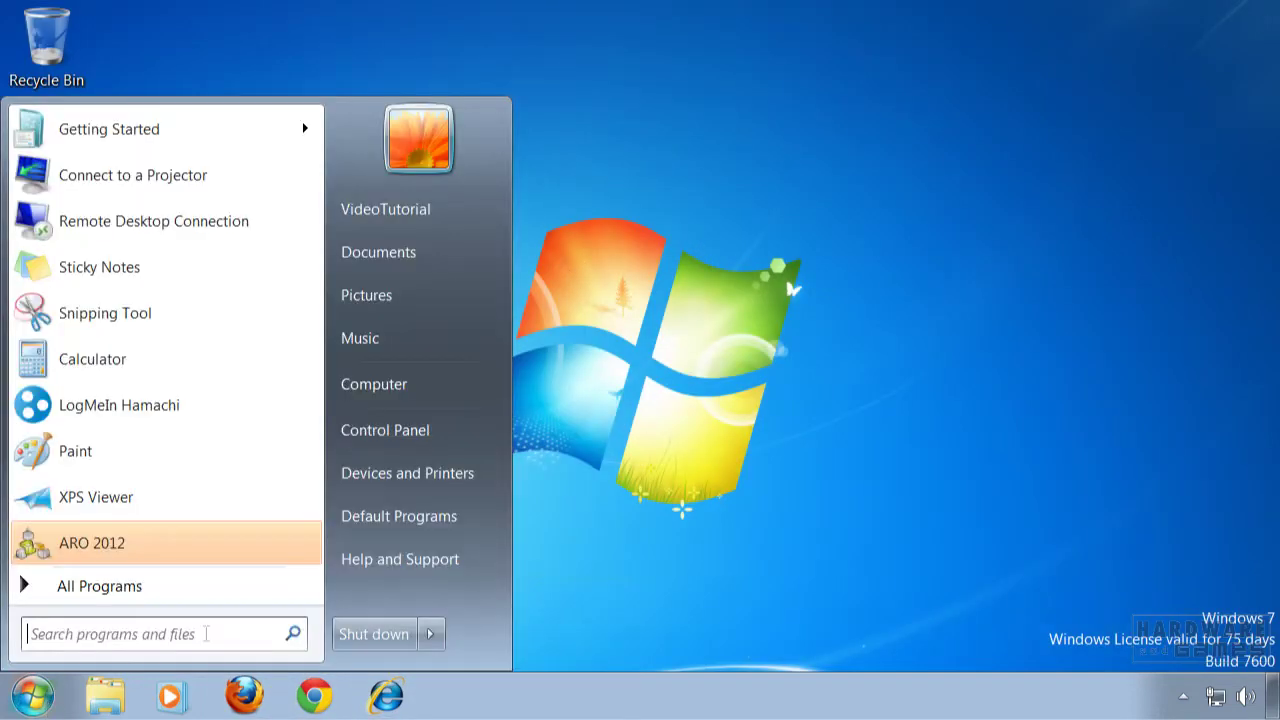
left_click(449, 435)
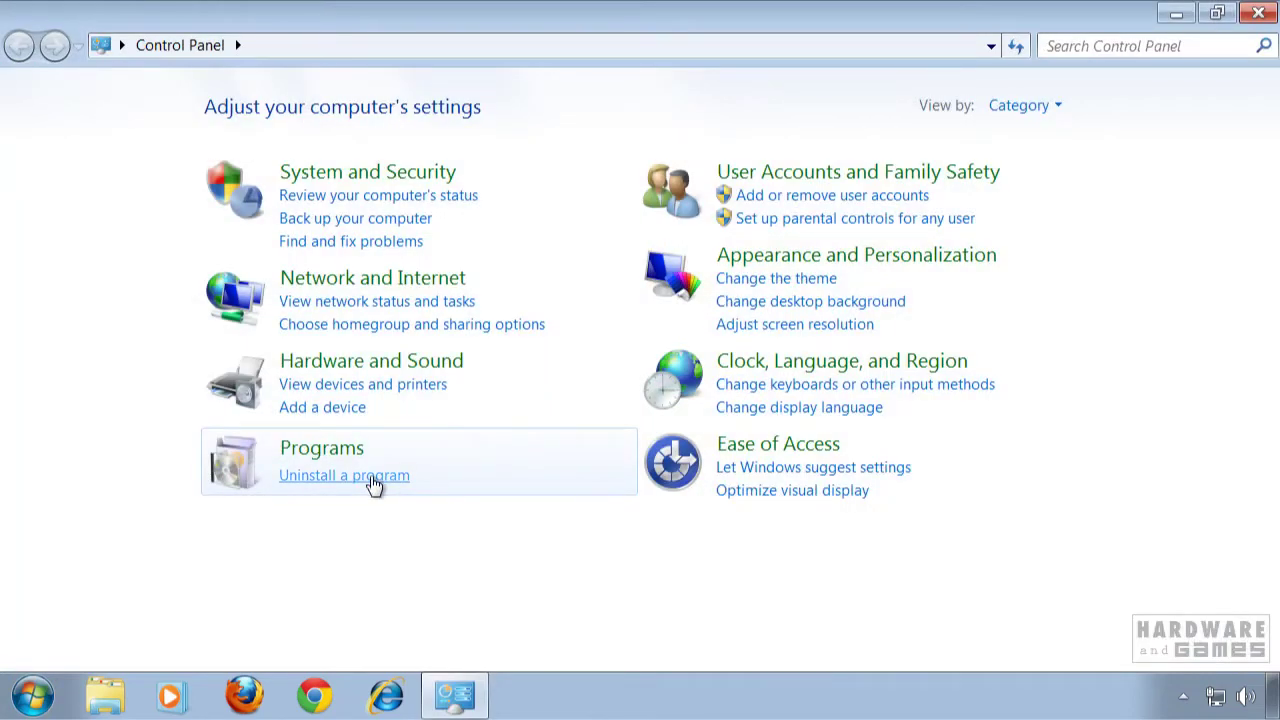
left_click(373, 481)
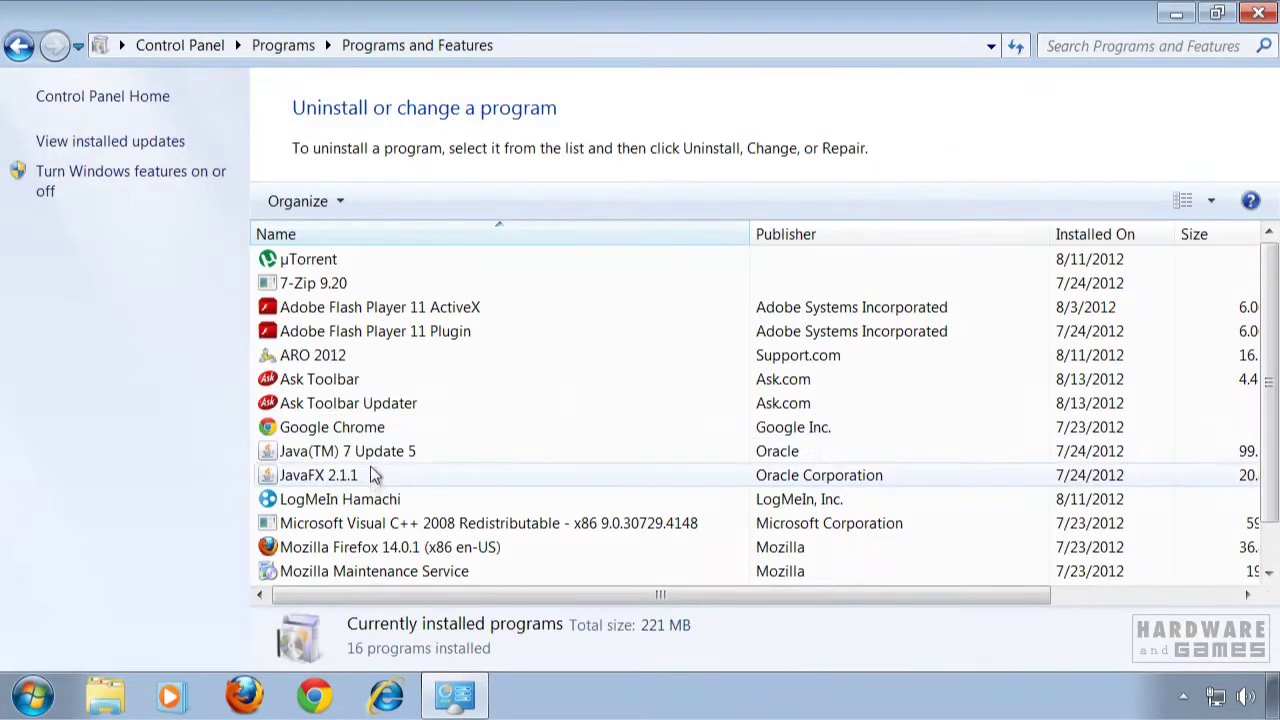
Uninstall Ask Toolbar and Ask Toolbar Updater, then close the installed programs window.
left_click(358, 381)
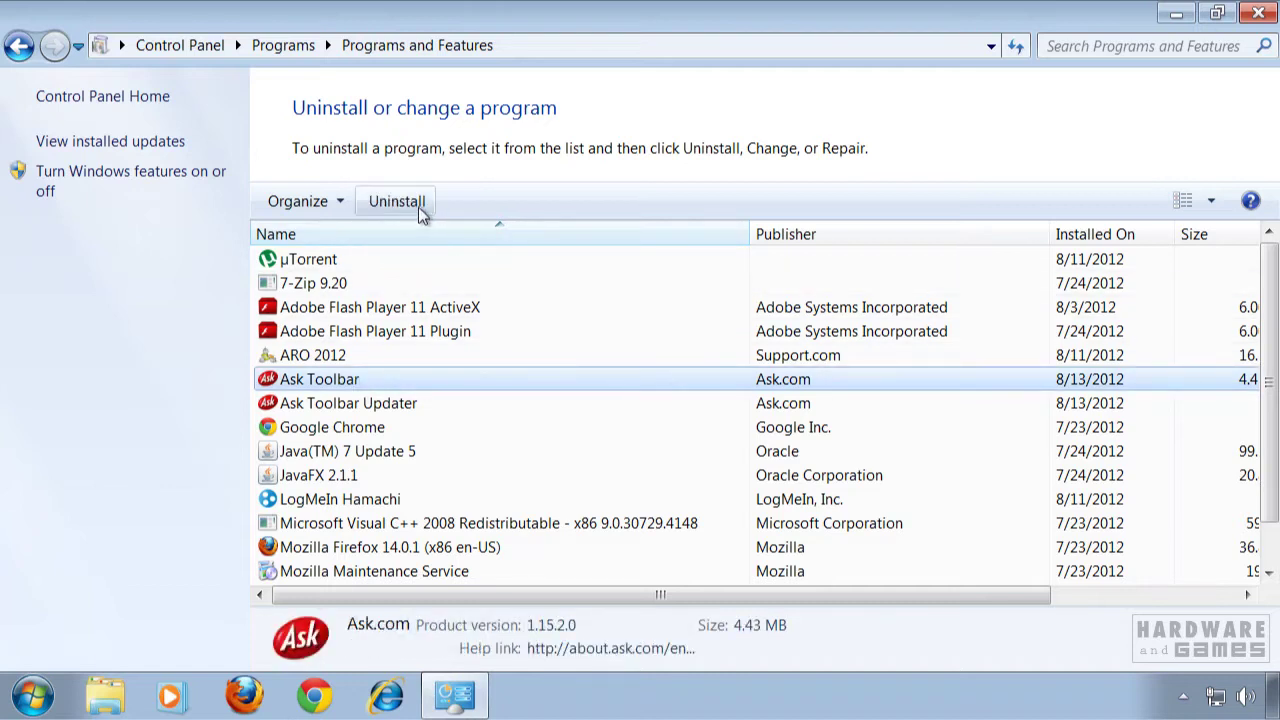
left_click(398, 203)
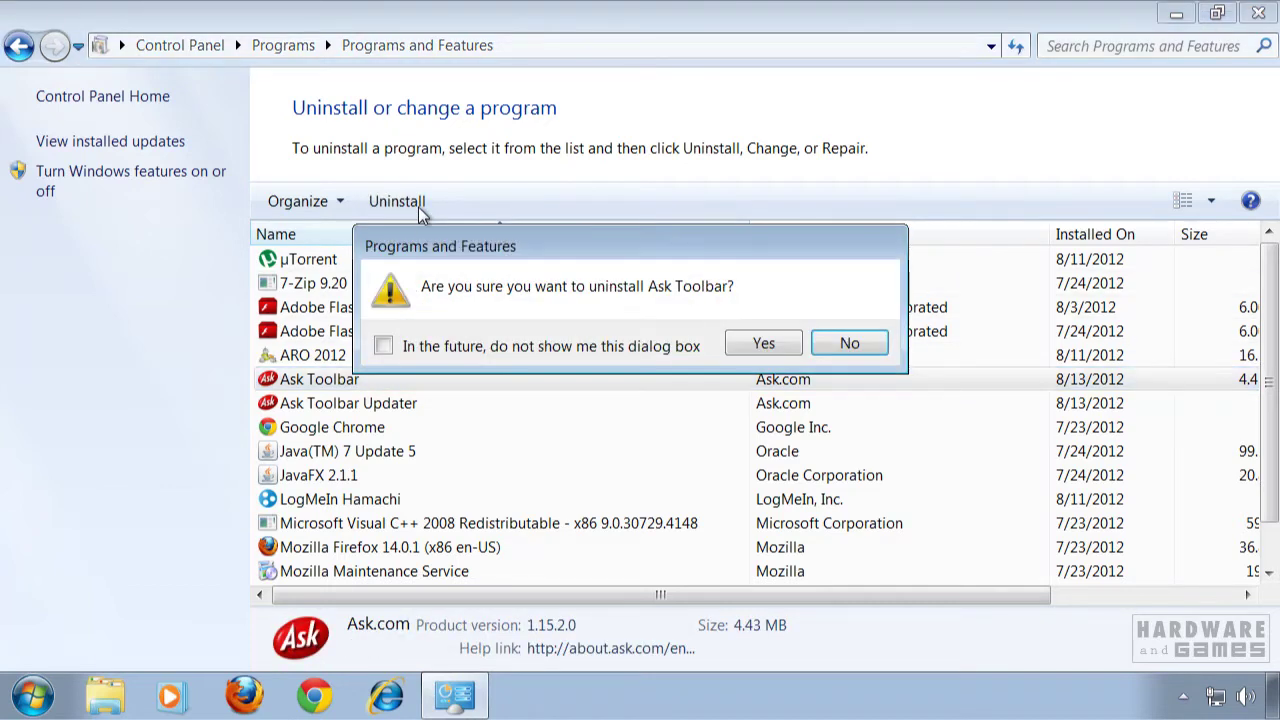
left_click(766, 344)
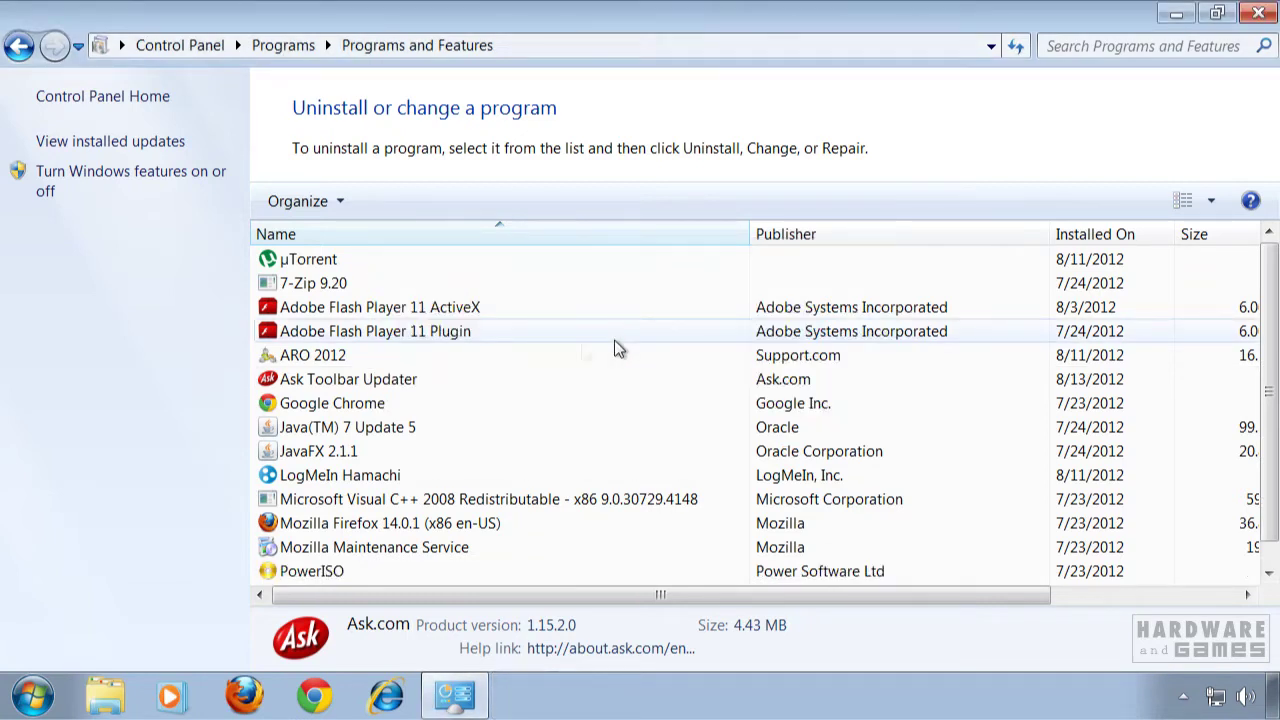
left_click(412, 384)
left_click(405, 203)
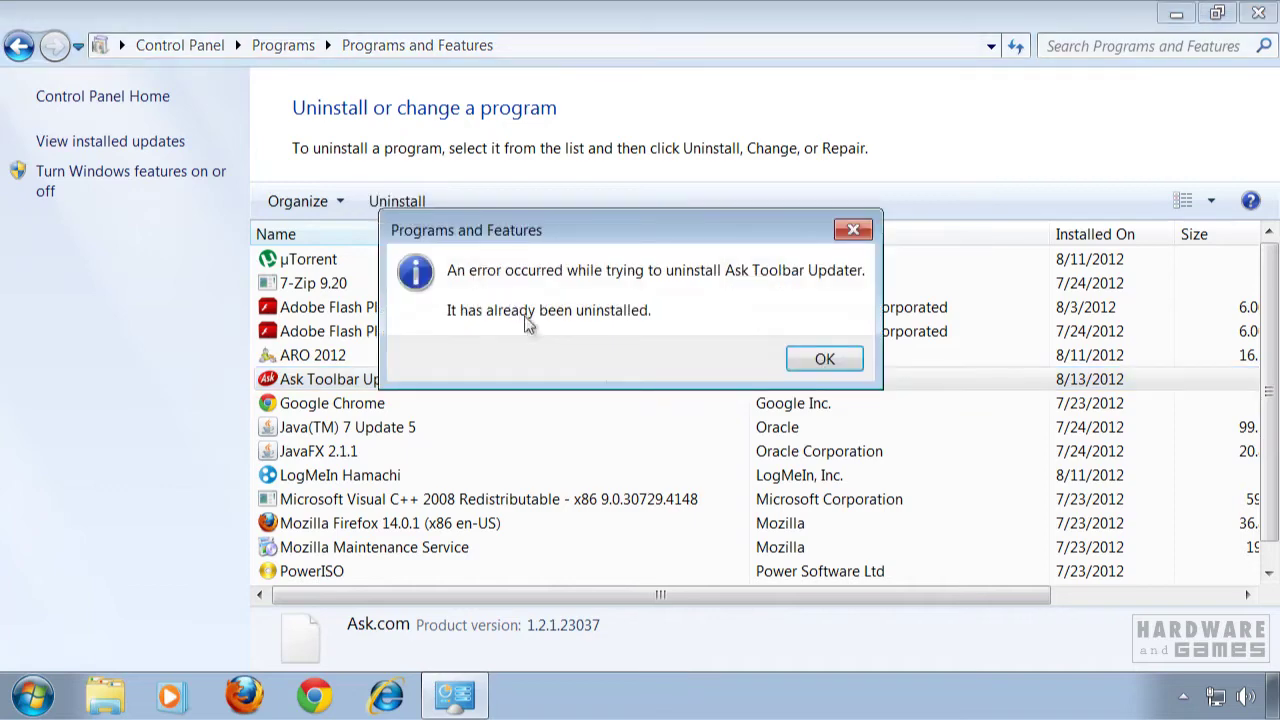
left_click(824, 360)
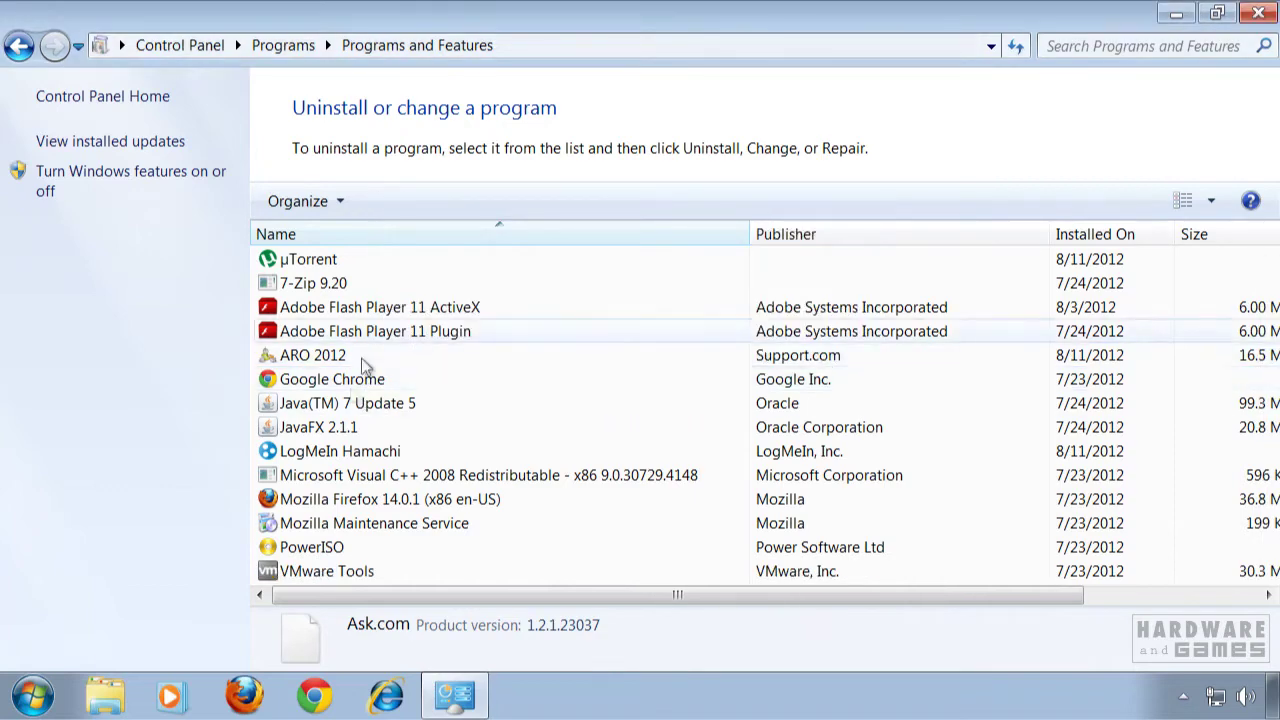
left_click(1258, 13)
Relaunch Firefox and restore its home page to the default Mozilla Firefox Start Page in Options.
left_click(240, 698)
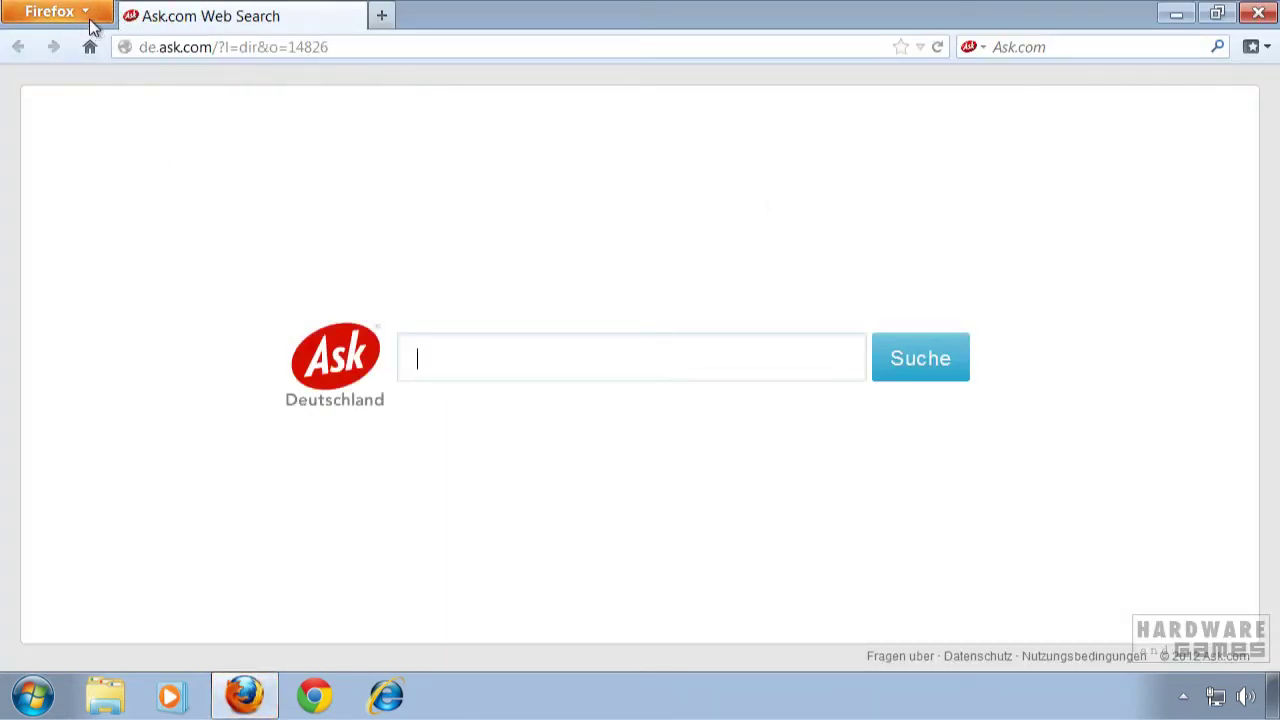
left_click(90, 18)
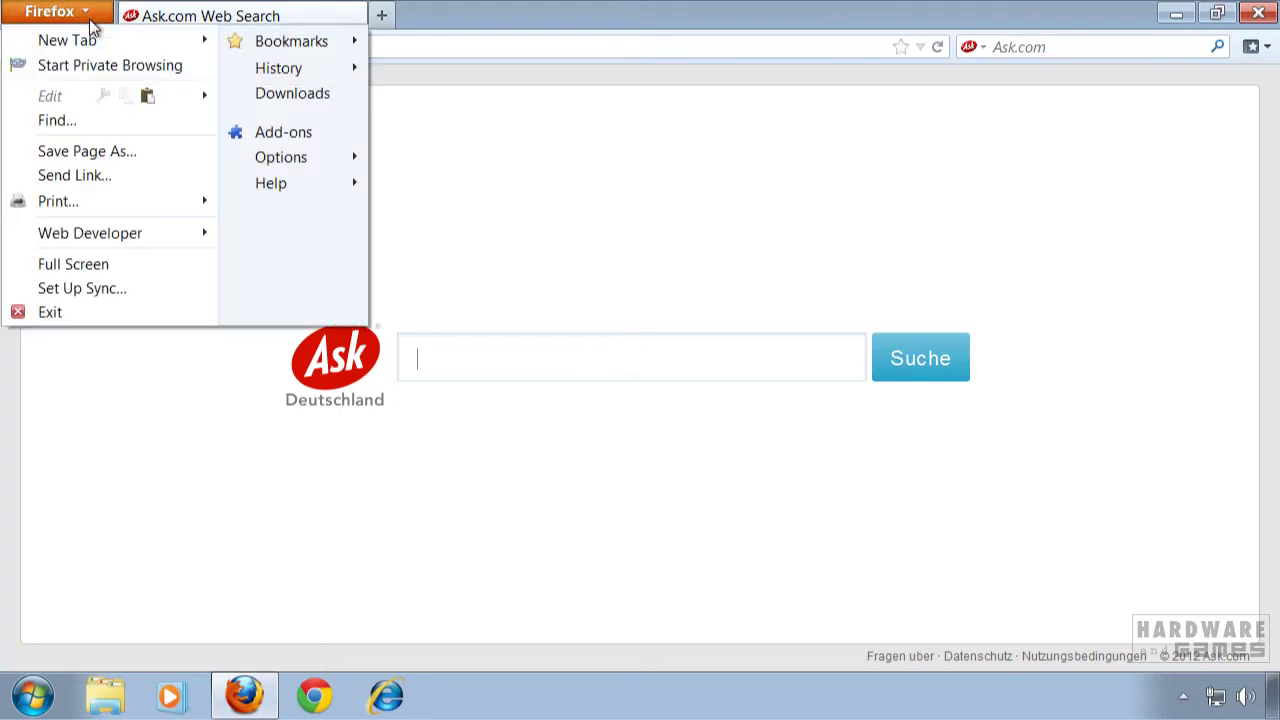
left_click(320, 157)
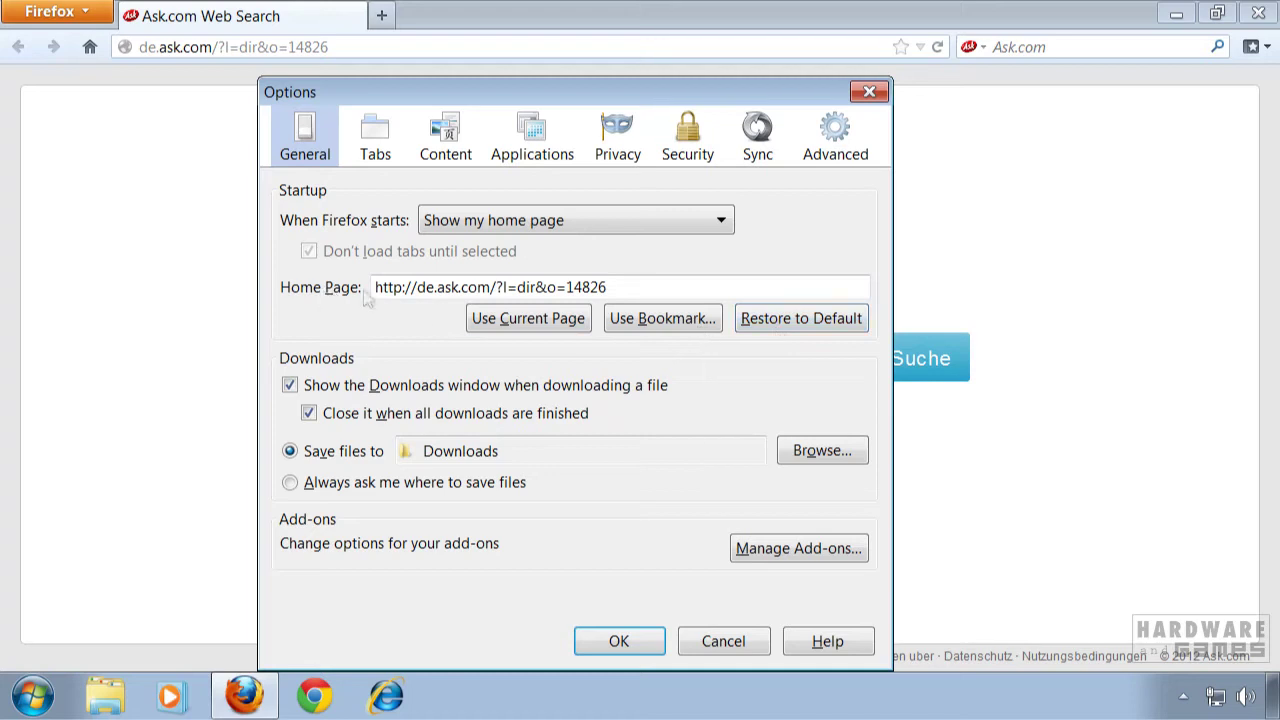
left_click(823, 319)
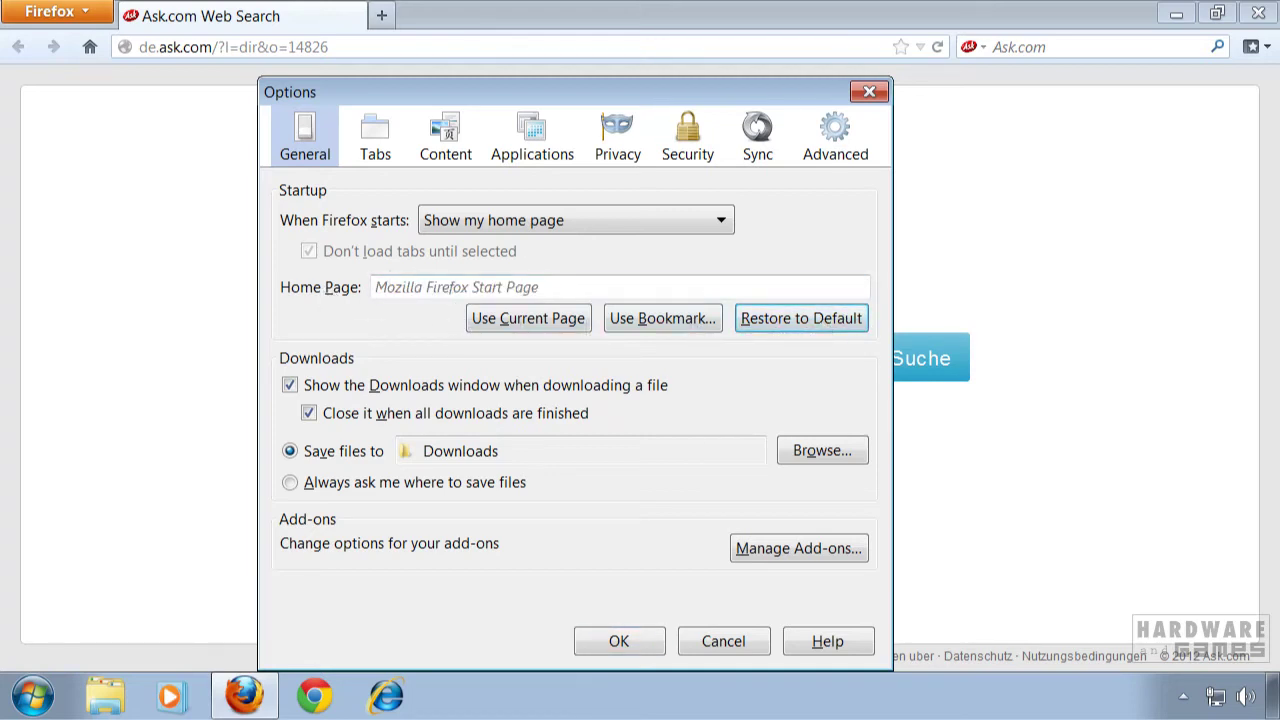
left_click(620, 642)
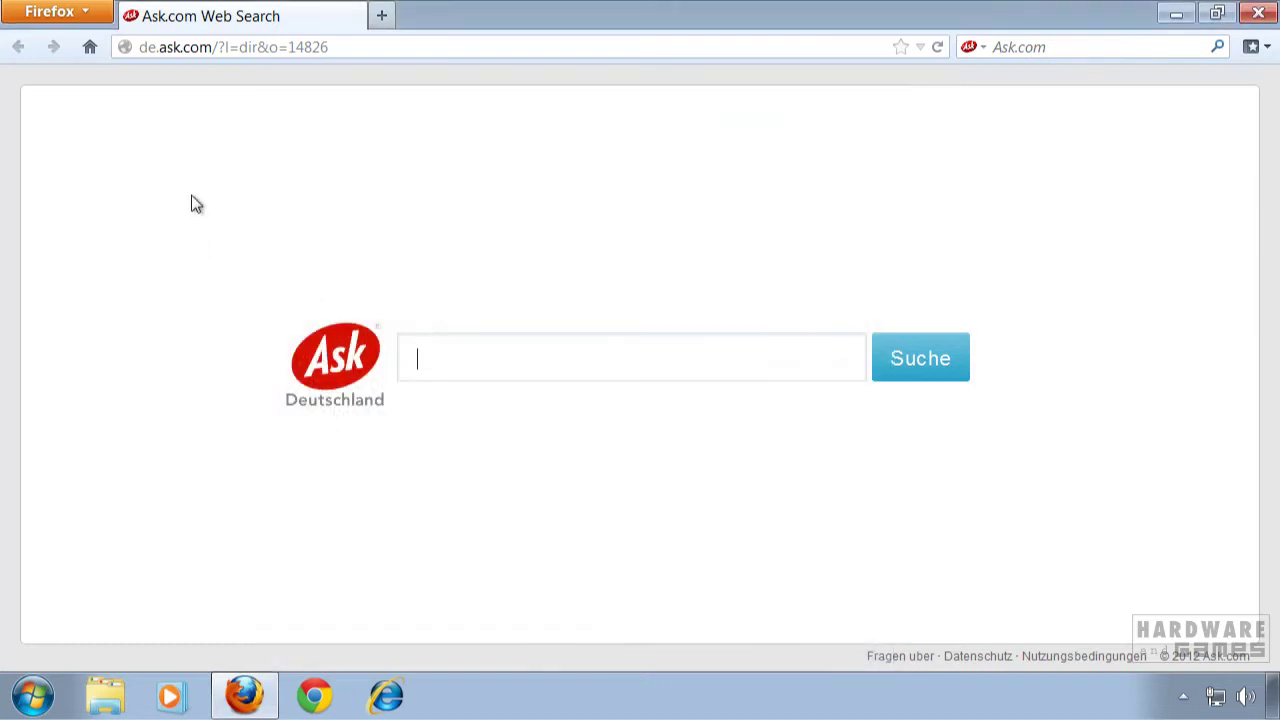
Remove Ask.com from Firefox's search engines through Manage Search Engines.
left_click(977, 48)
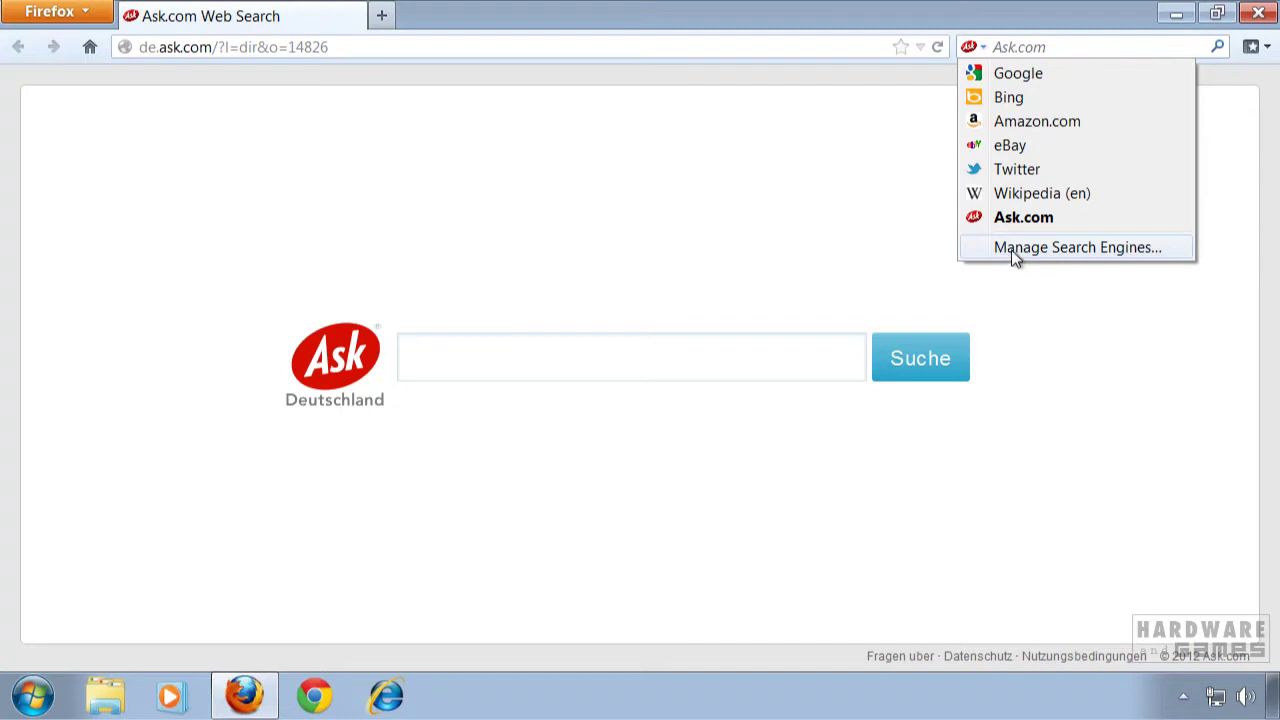
left_click(1011, 250)
left_click(428, 363)
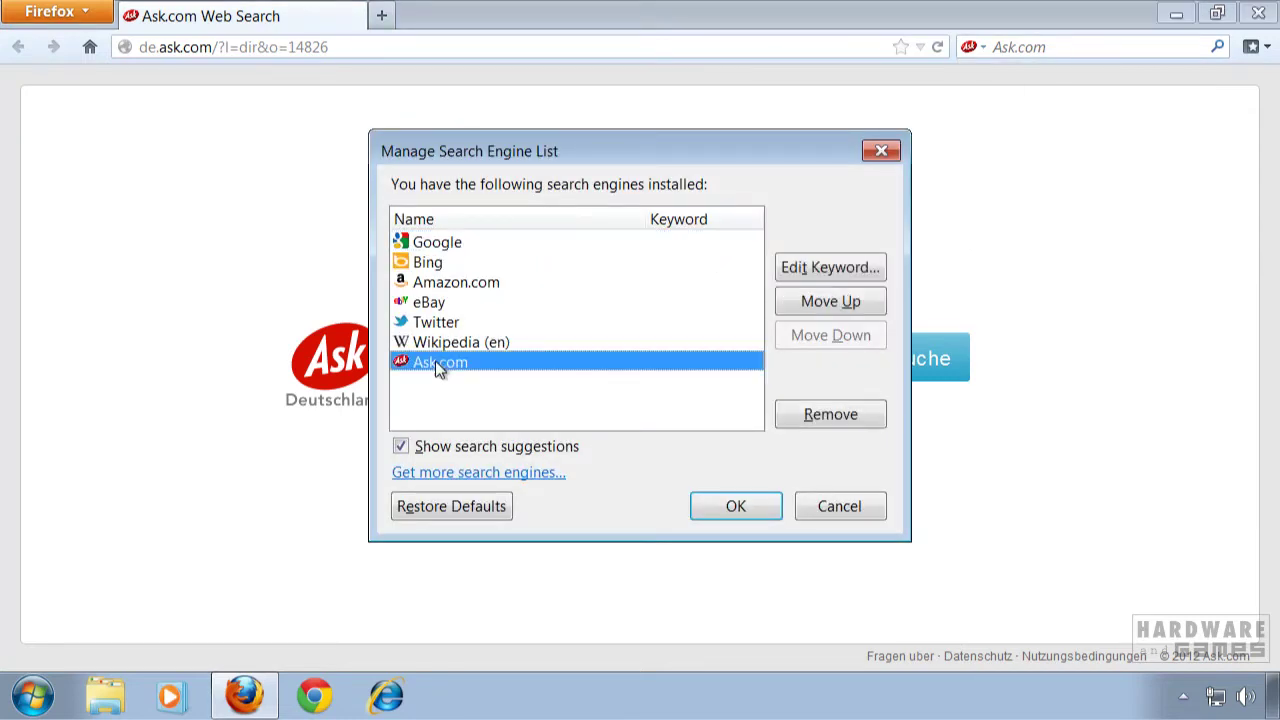
left_click(849, 416)
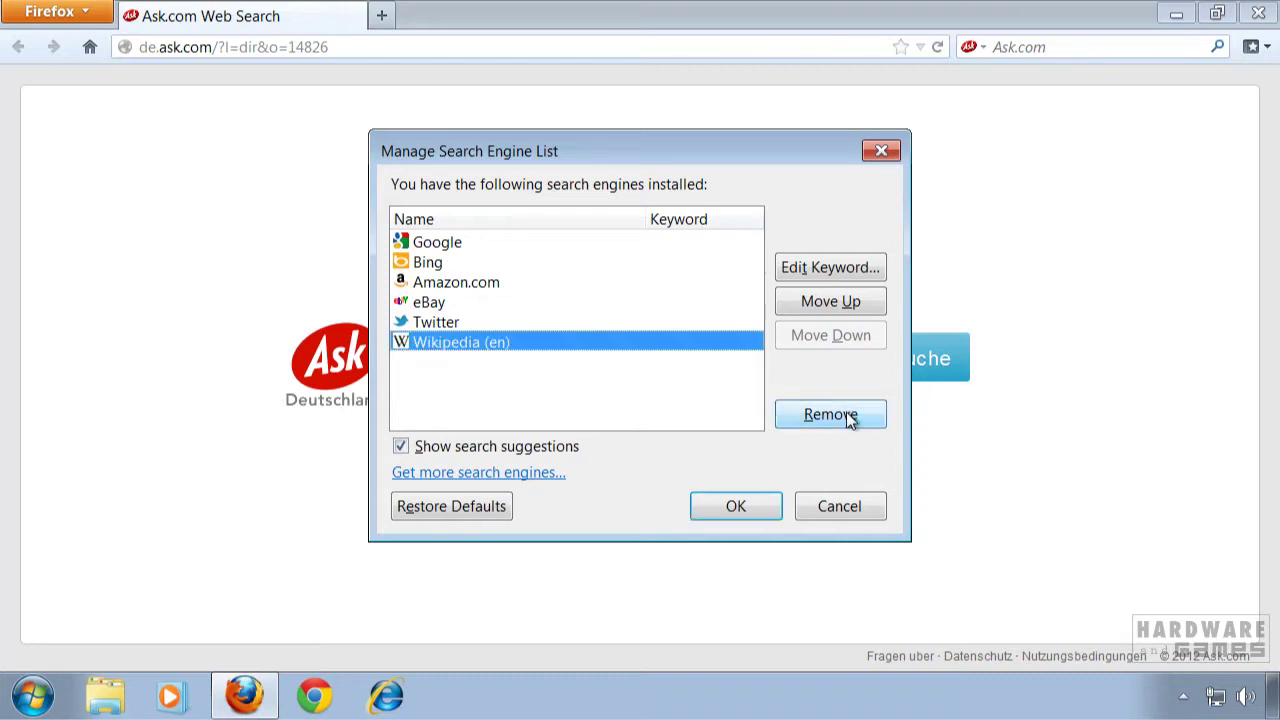
left_click(749, 508)
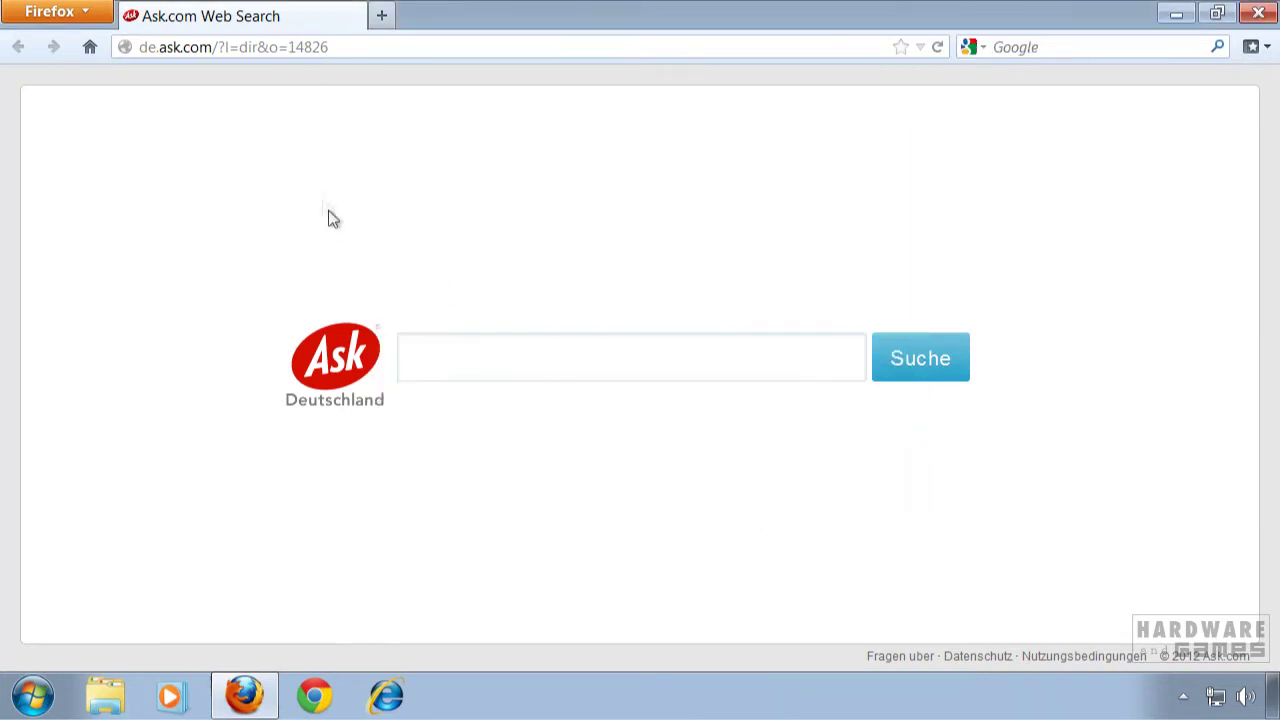
Open about:config, accept the warning, and filter preferences by 'ask.c'.
left_click(330, 47)
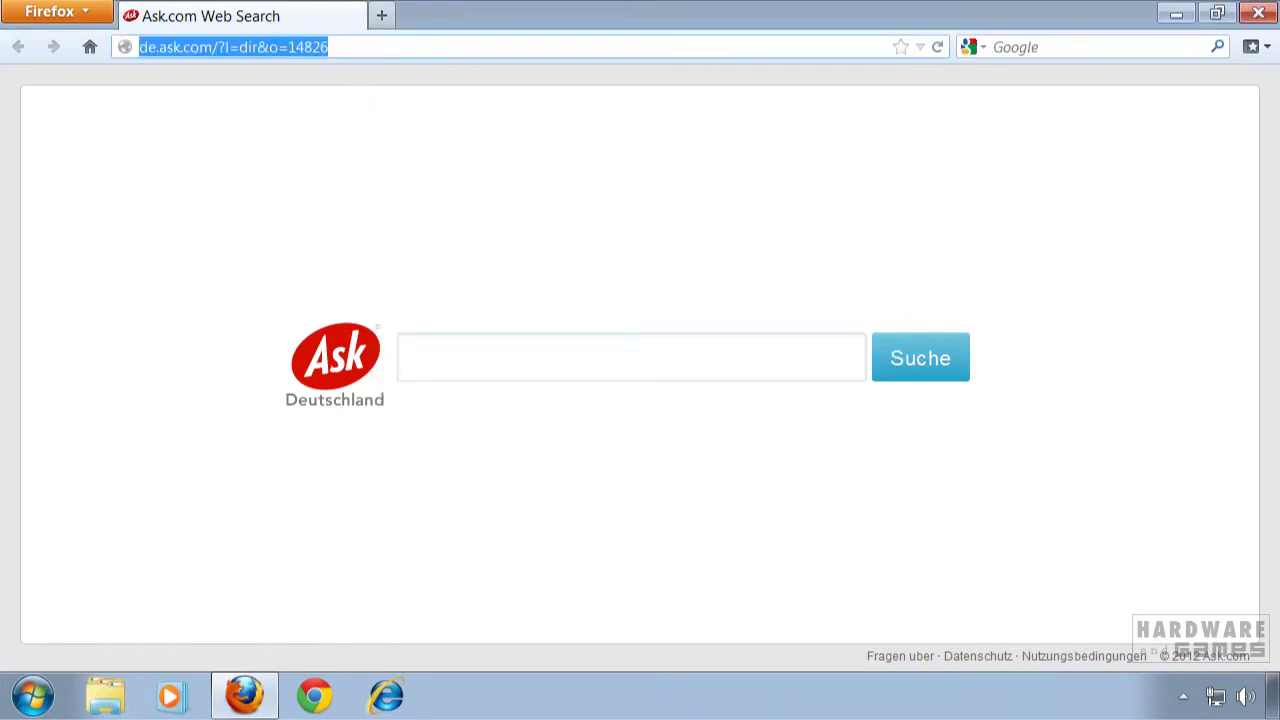
type("about")
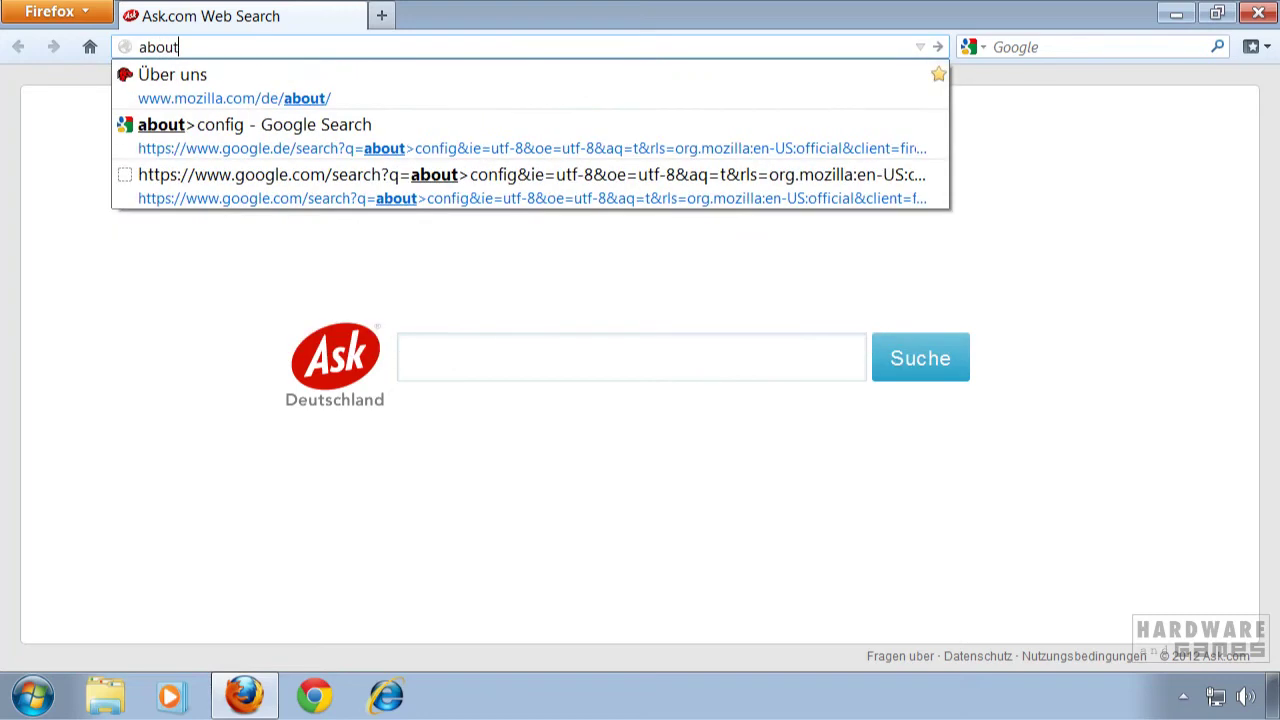
type(":config")
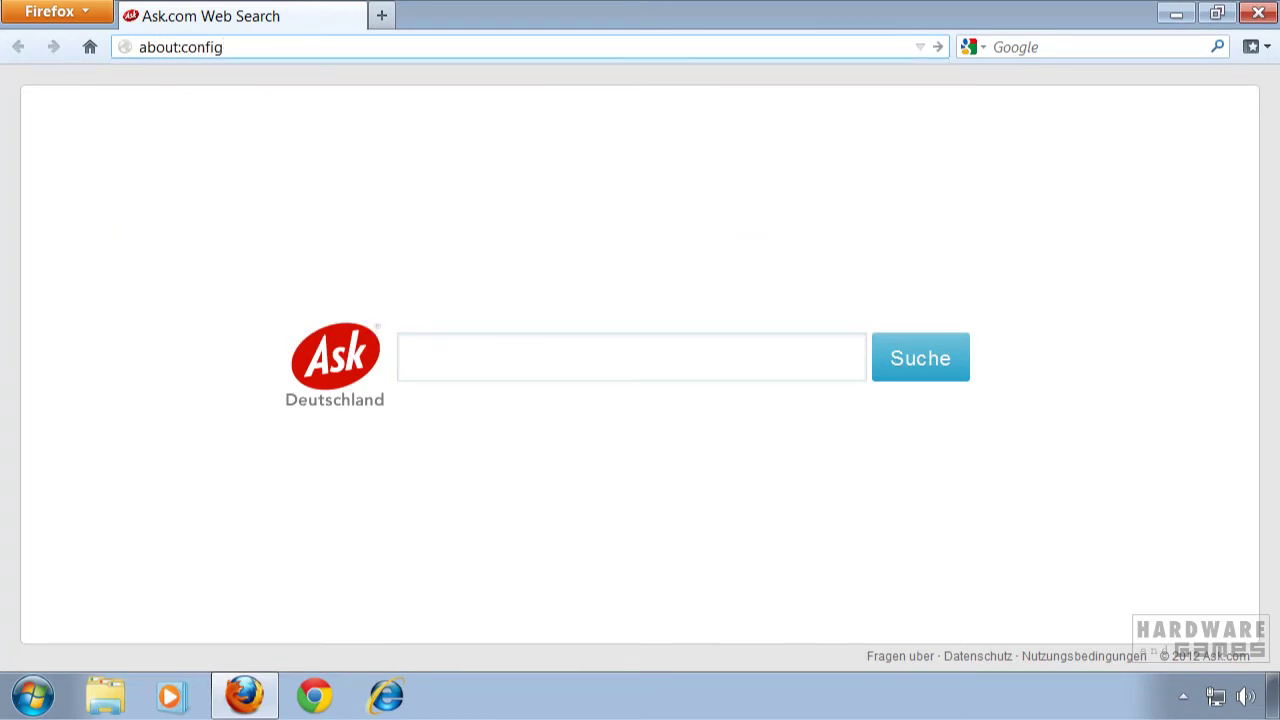
key("Return")
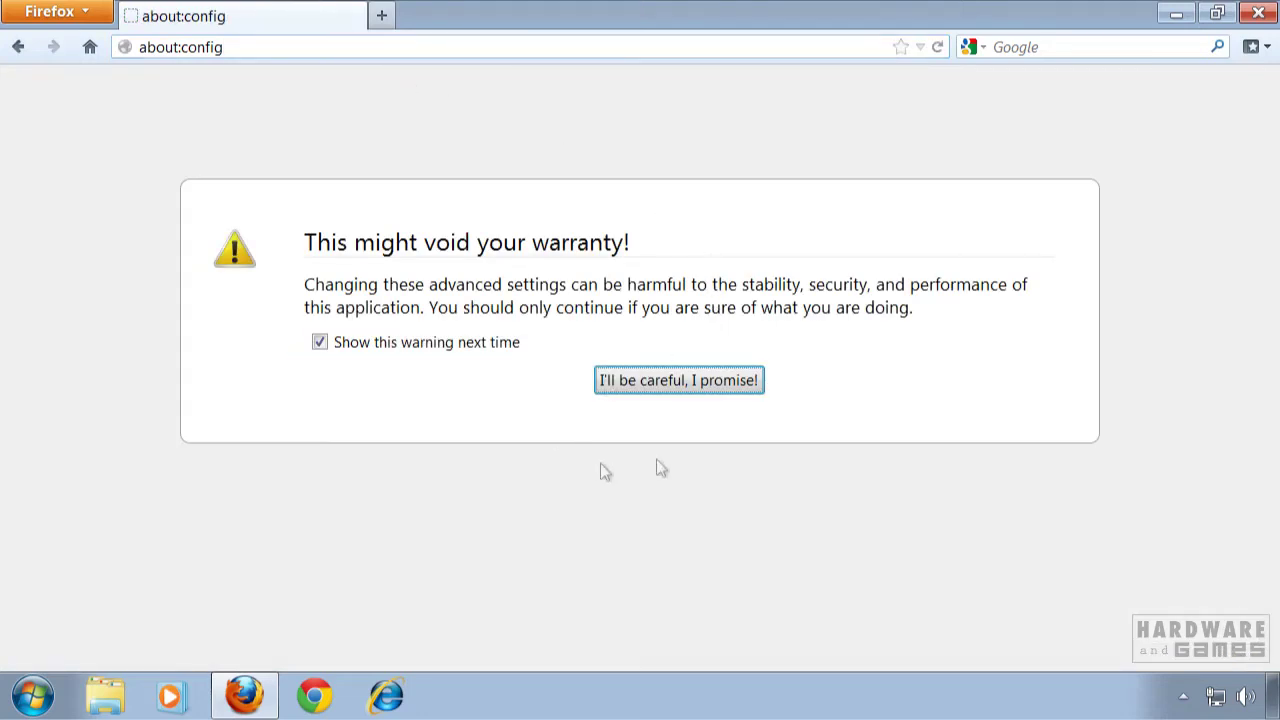
left_click(652, 383)
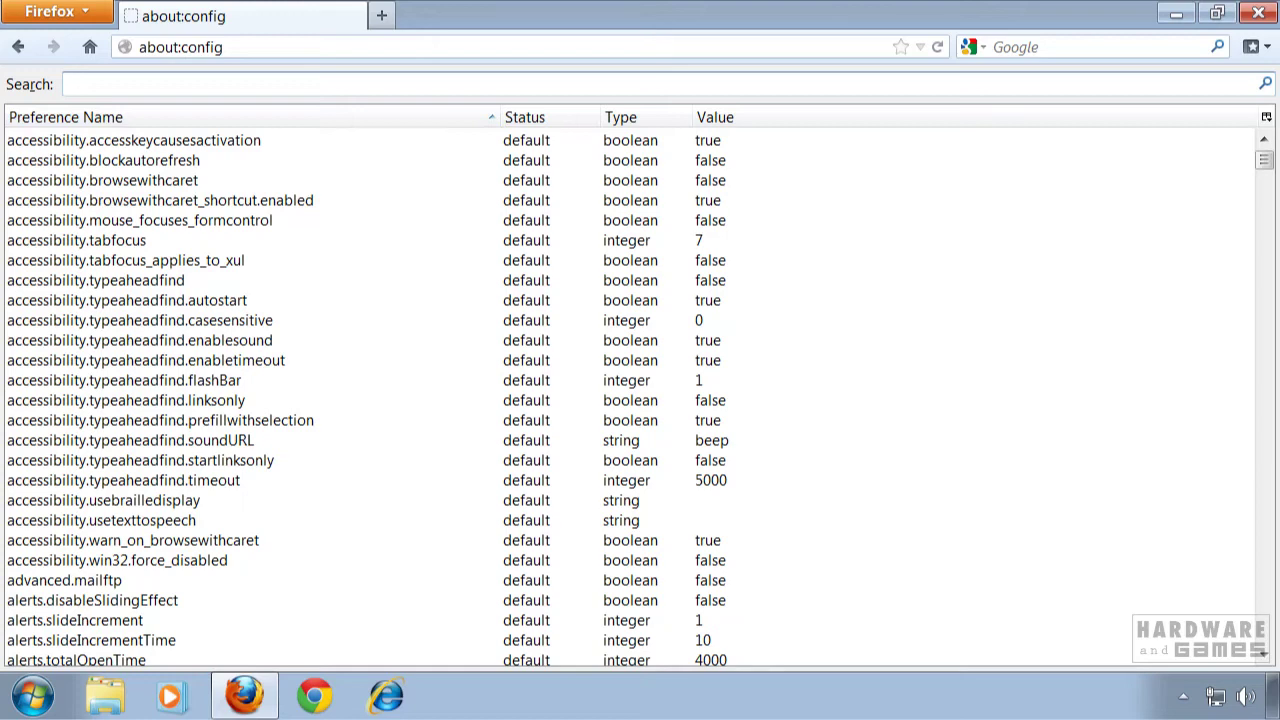
type("ask.com")
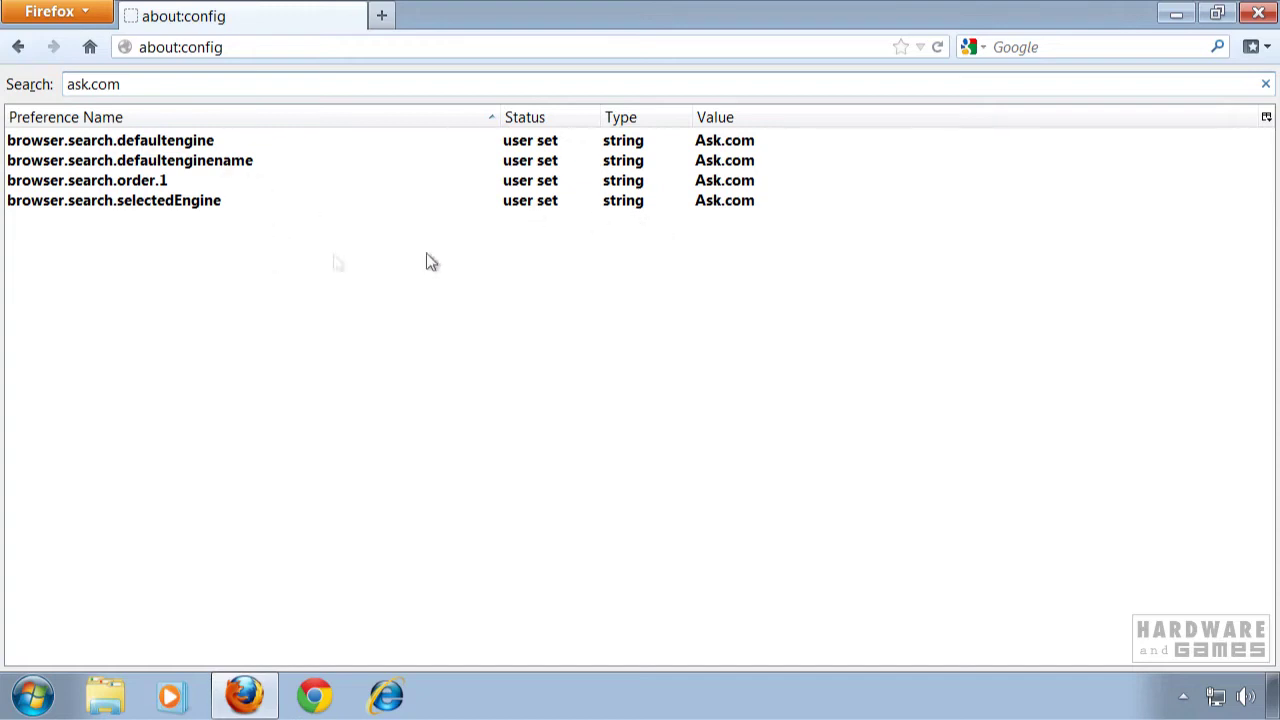
Reset browser.search.defaultengine, defaultenginename, order.1 and selectedEngine to their defaults.
right_click(155, 146)
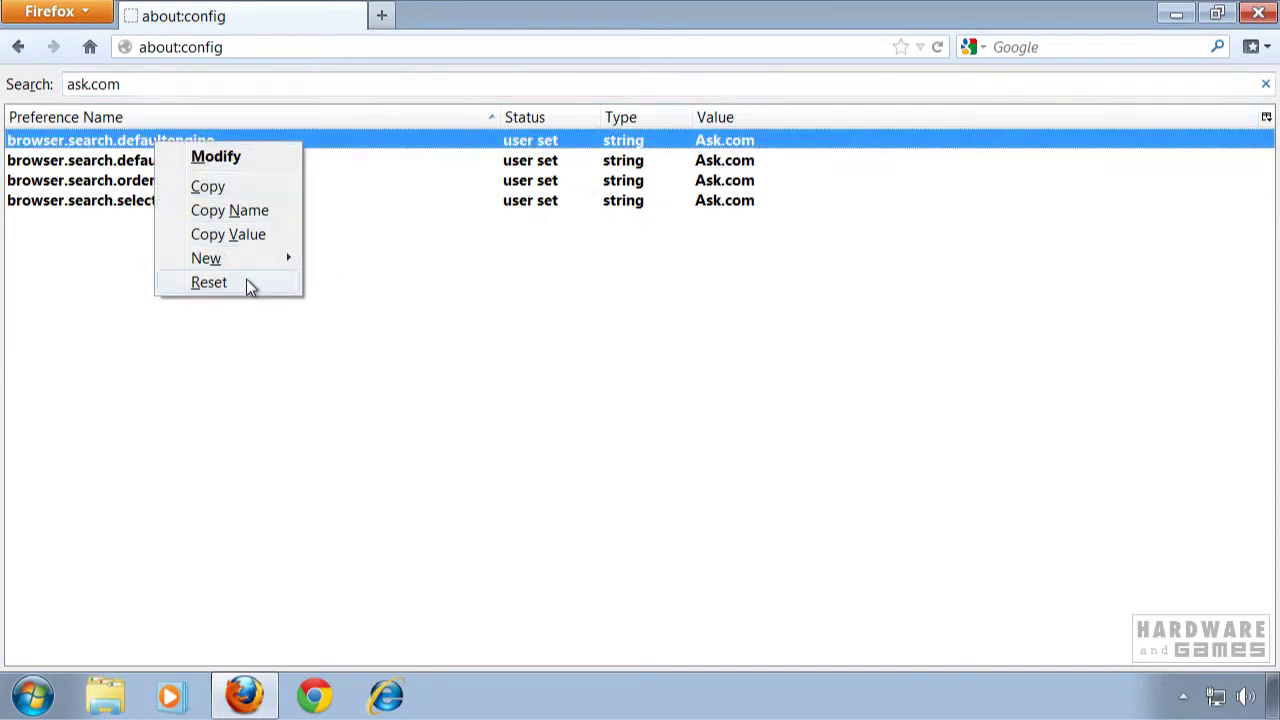
left_click(247, 284)
right_click(134, 166)
left_click(209, 307)
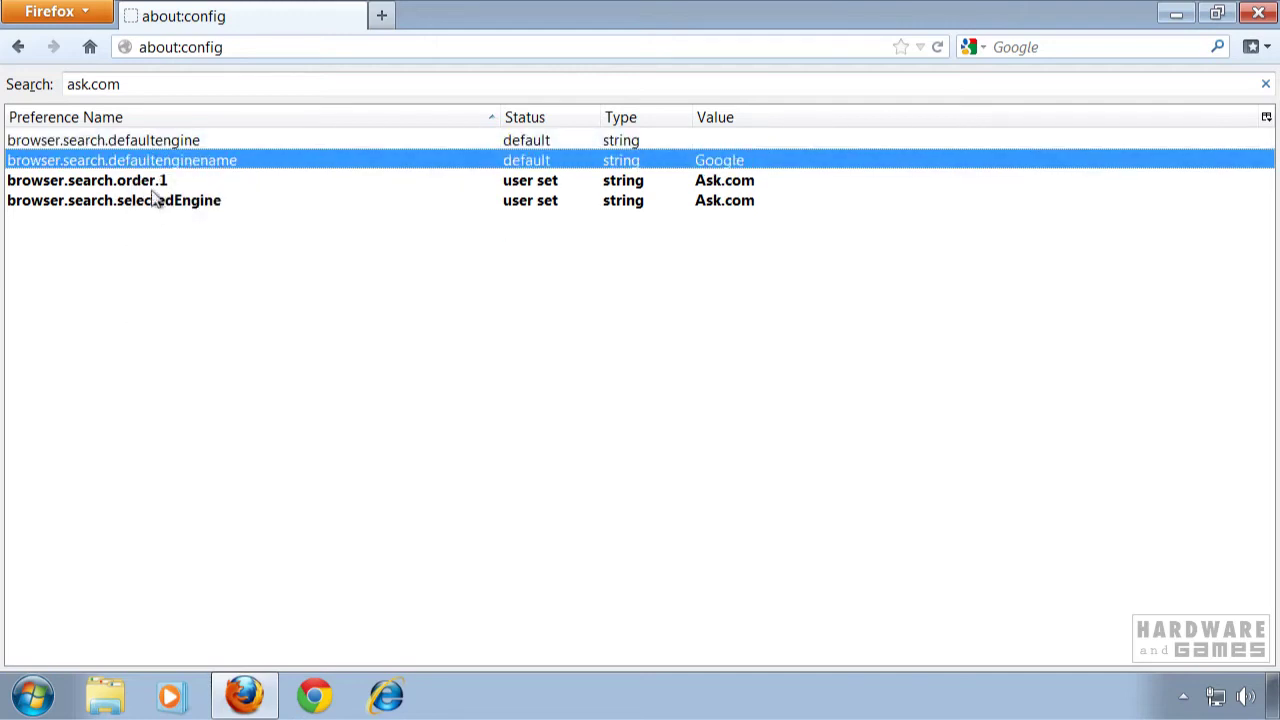
right_click(161, 188)
left_click(214, 320)
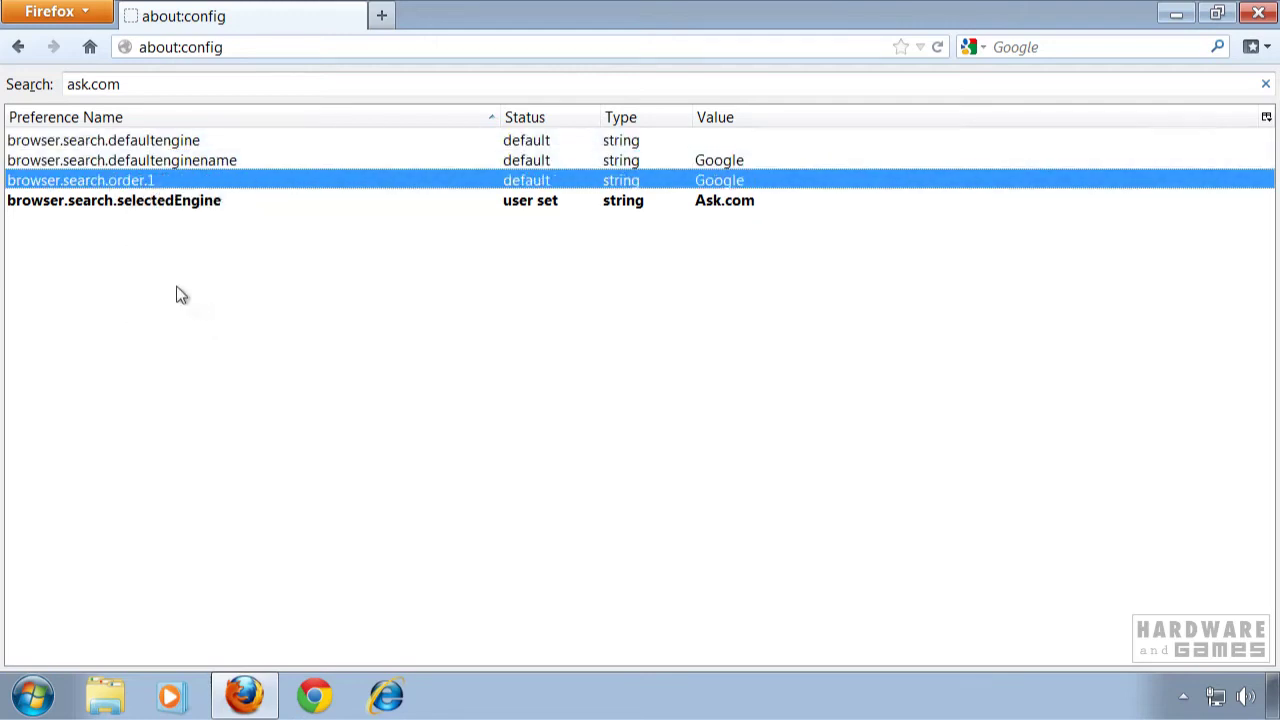
right_click(121, 203)
left_click(180, 341)
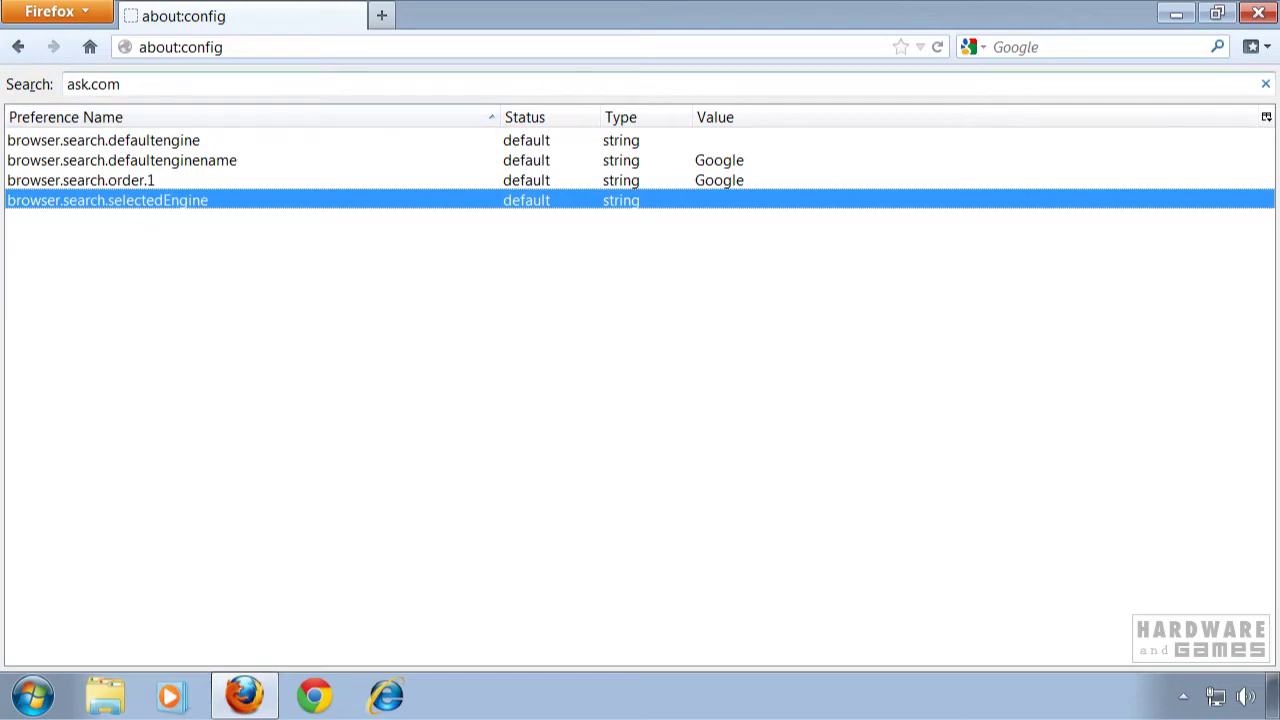
Filter about:config by 'ur', reset keyword.URL to default, and go to the Start Page.
triple_click(121, 84)
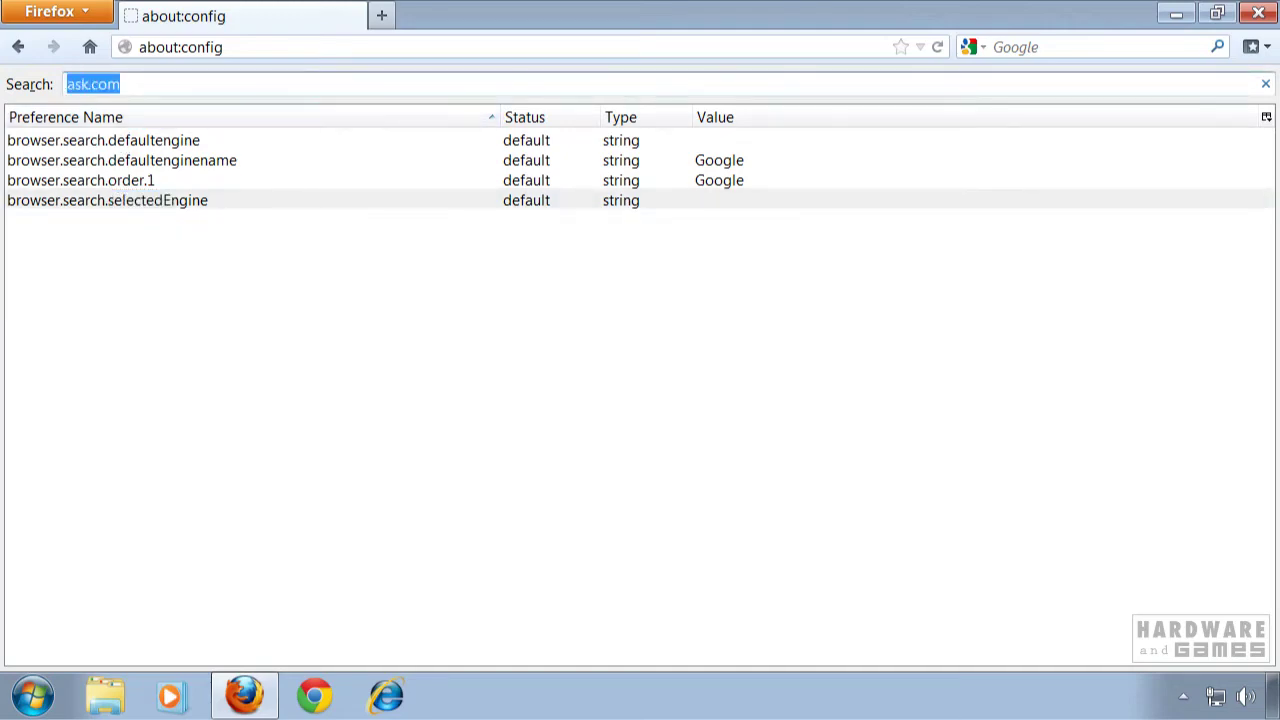
type("url")
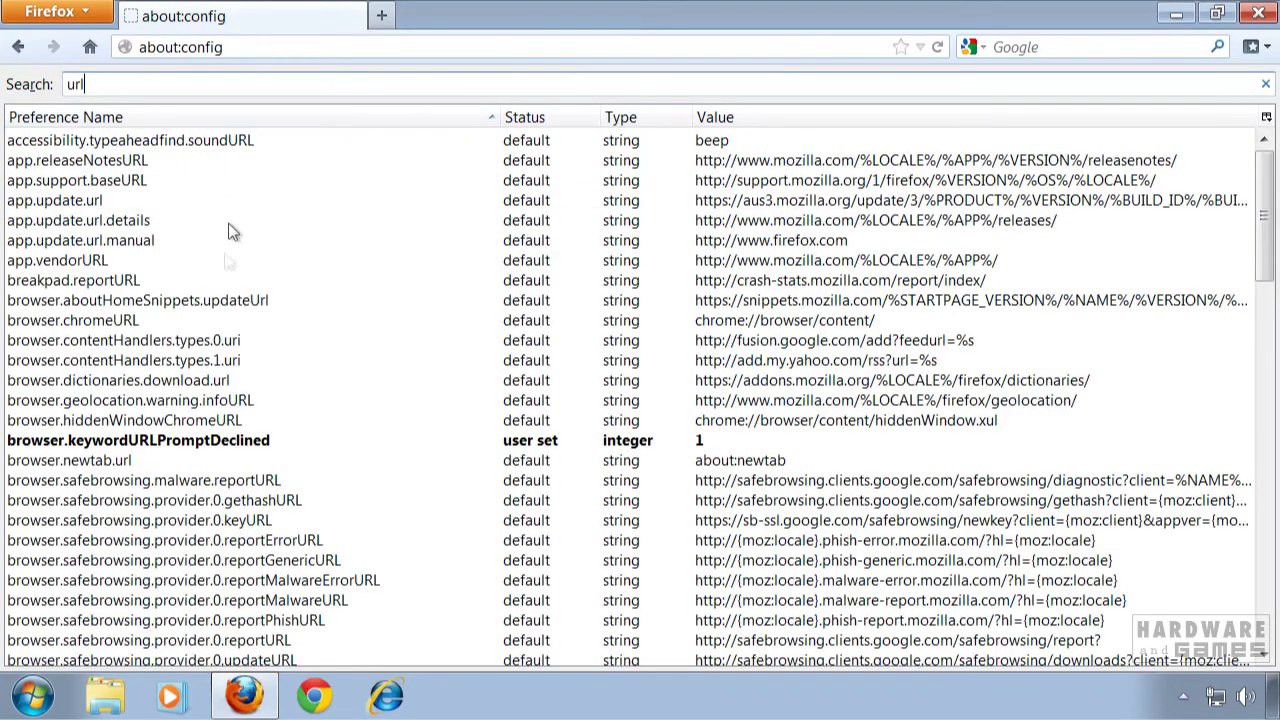
scroll(228, 232, "down", 13)
scroll(230, 327, "down", 2)
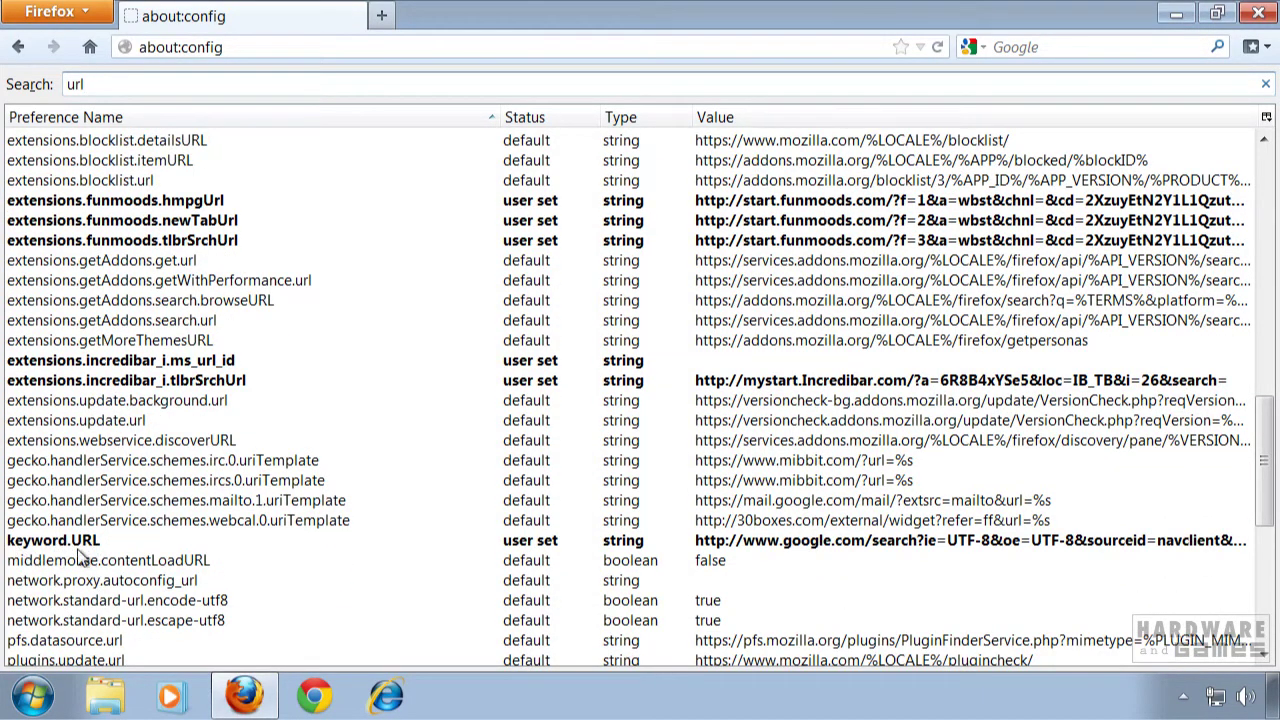
right_click(64, 538)
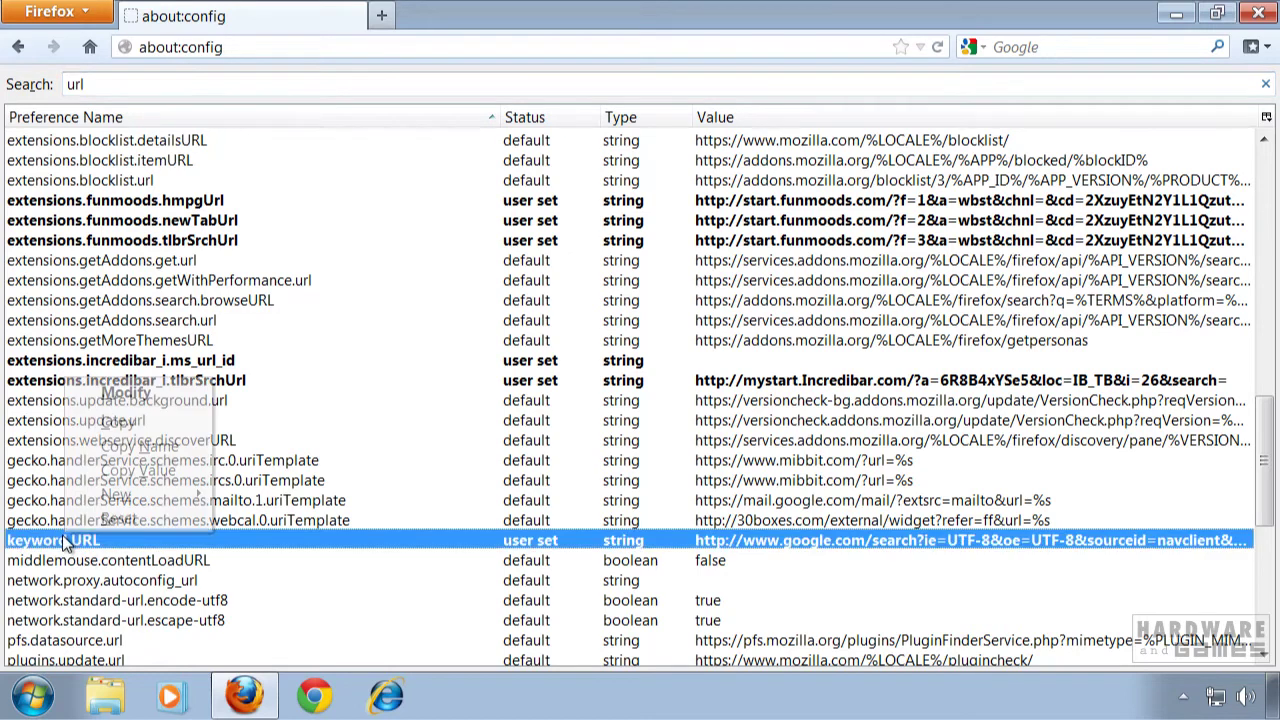
left_click(119, 519)
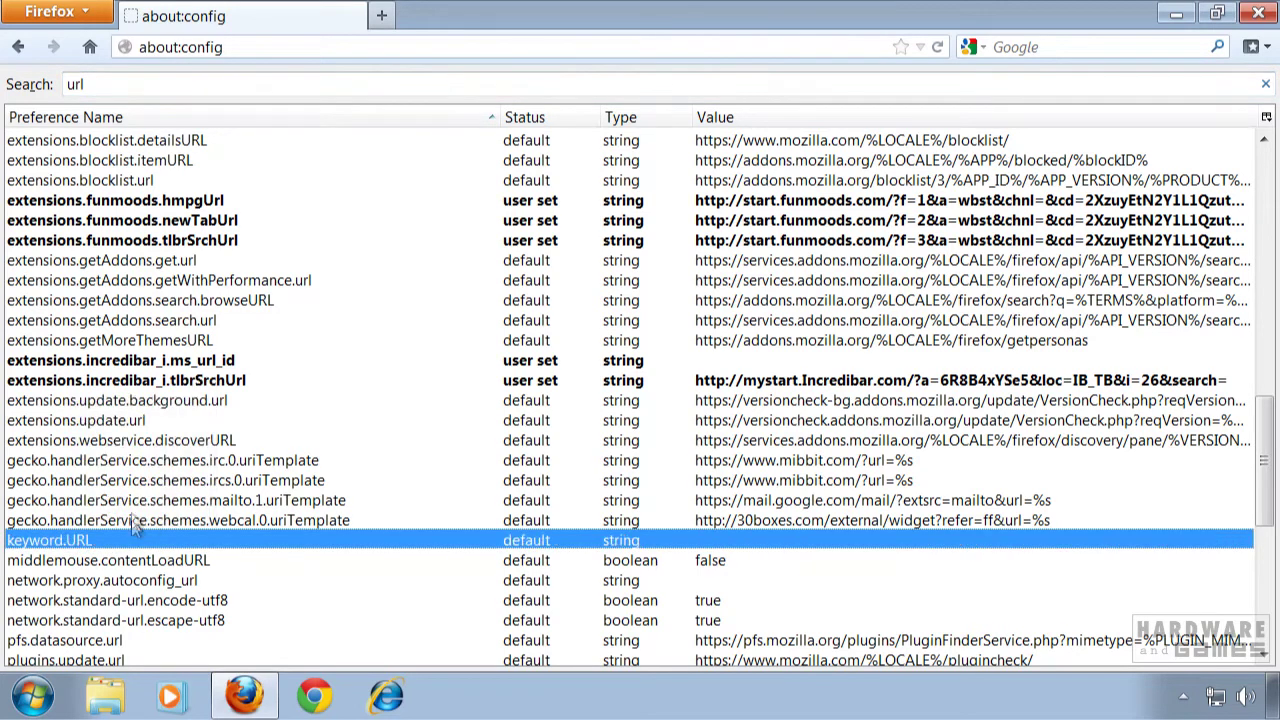
left_click(89, 50)
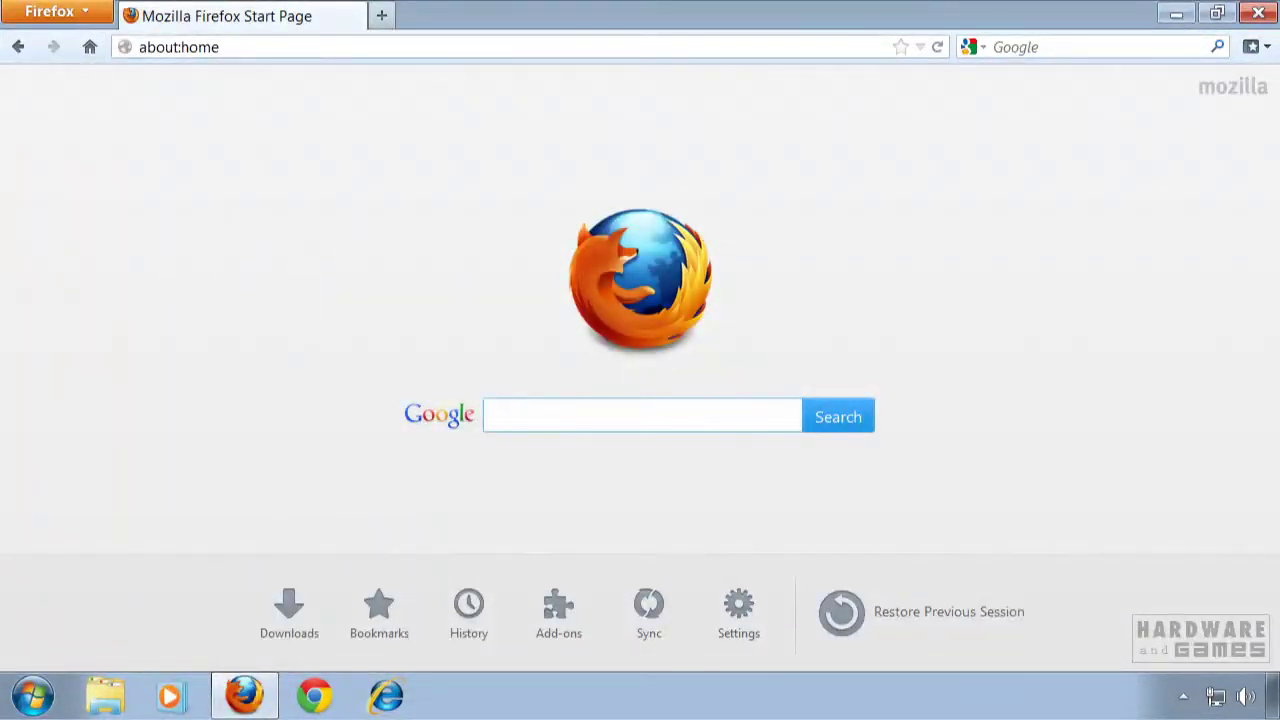
Search 'hardware' from the address bar to confirm Google results, then close Firefox.
left_click(178, 47)
type("hardawr")
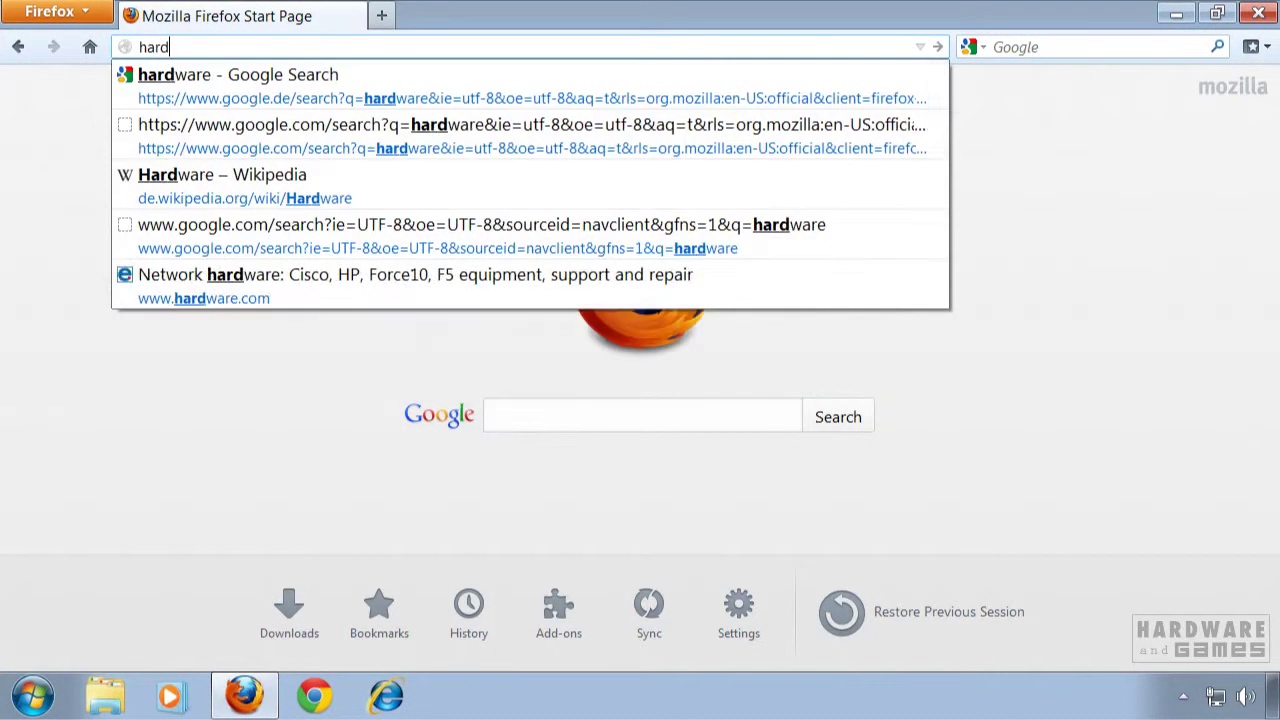
key("BackSpace")
key("BackSpace")
type("ware")
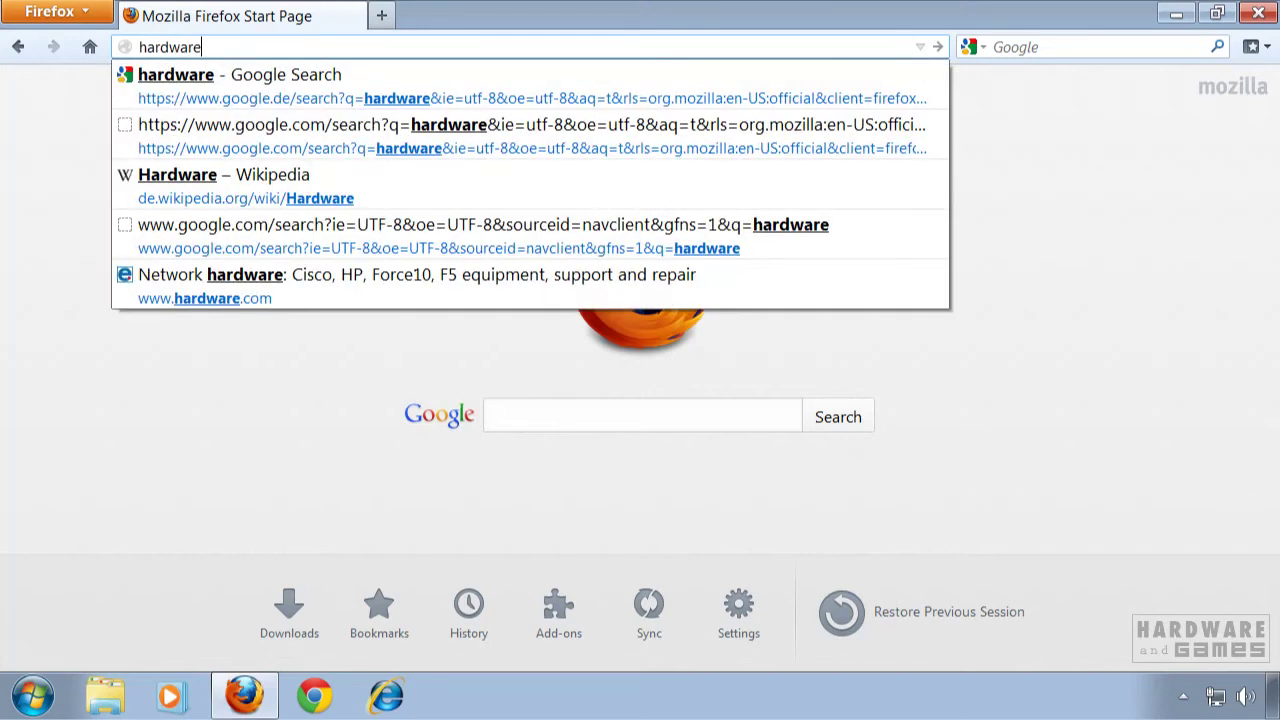
key("Return")
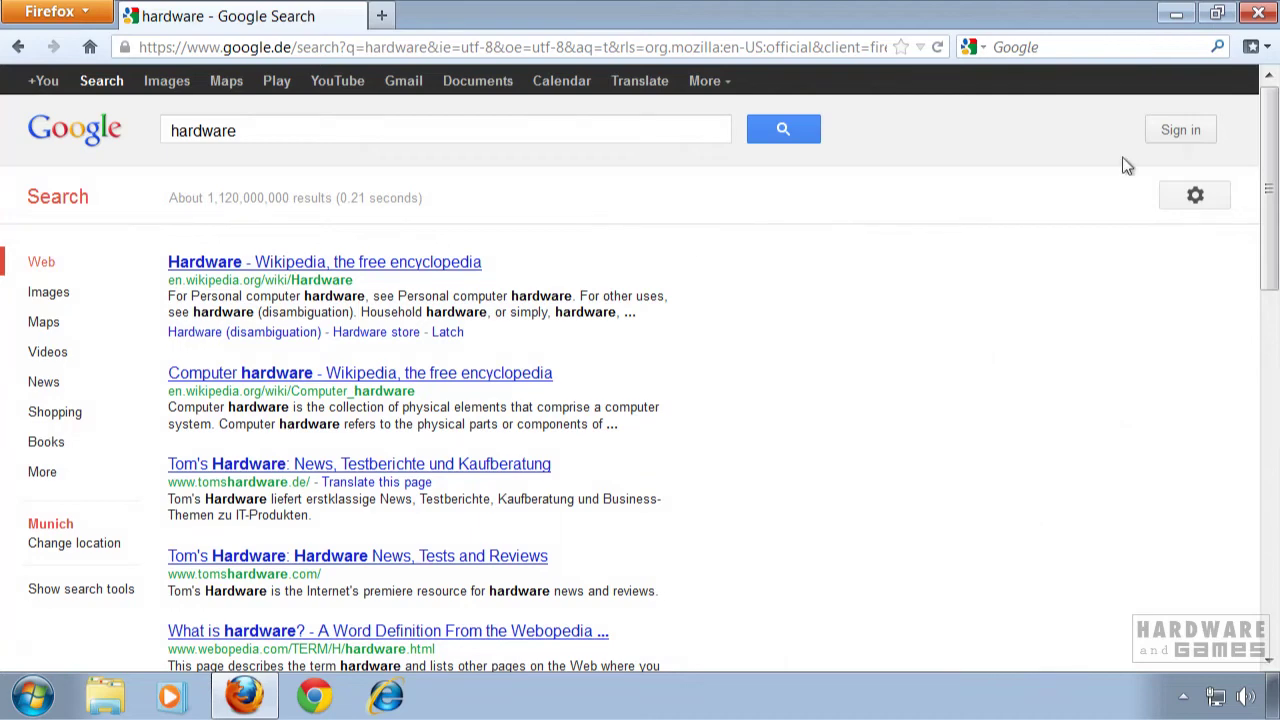
left_click(1258, 12)
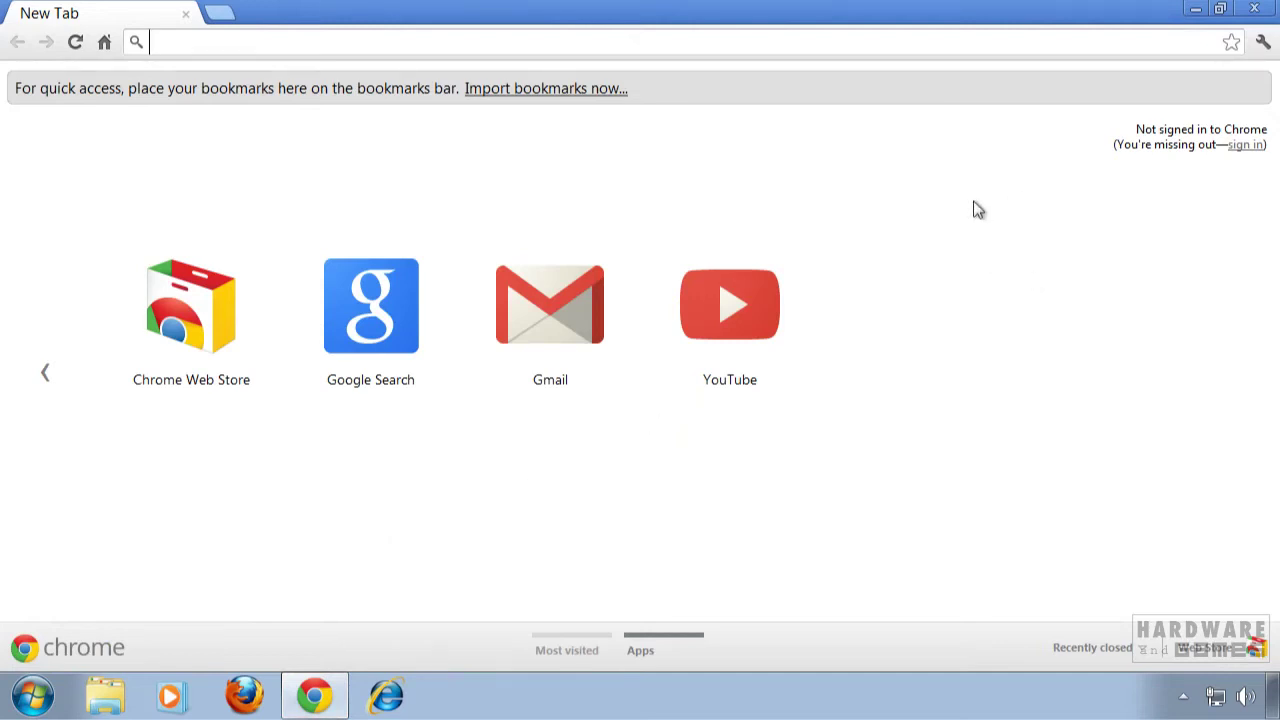
Open Chrome's Settings and review the startup pages without changing them.
left_click(1262, 45)
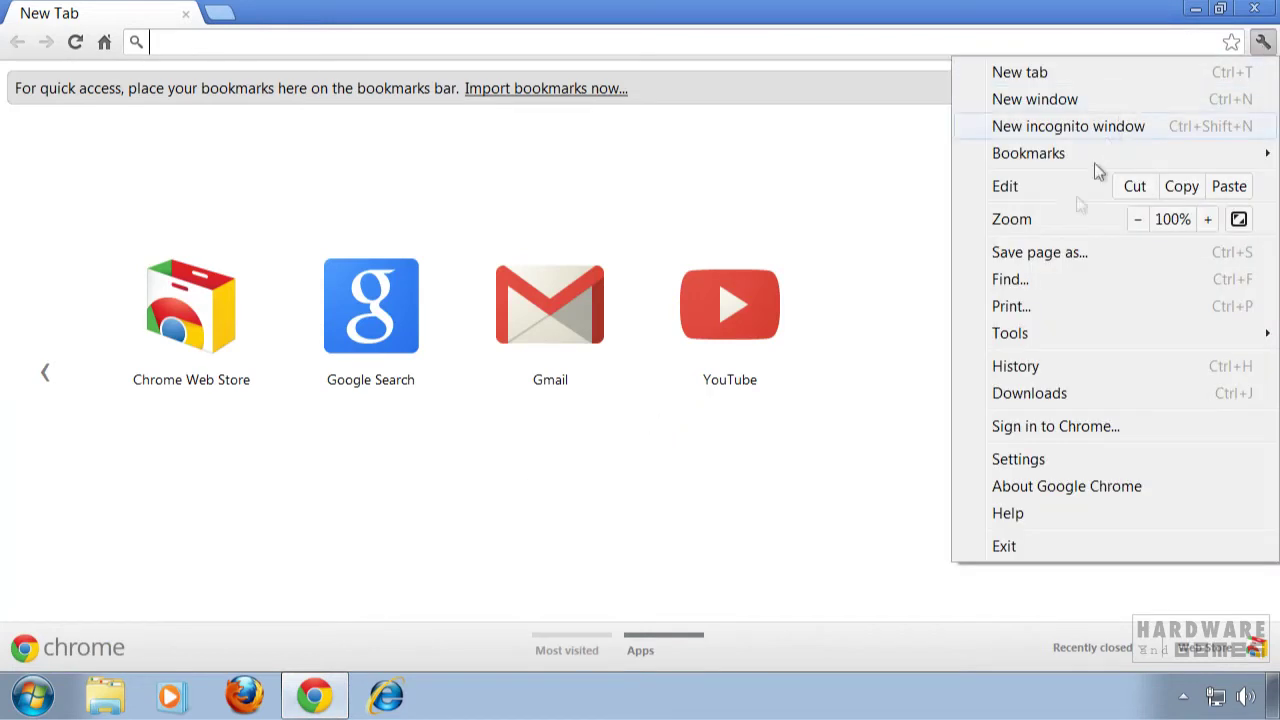
left_click(1075, 459)
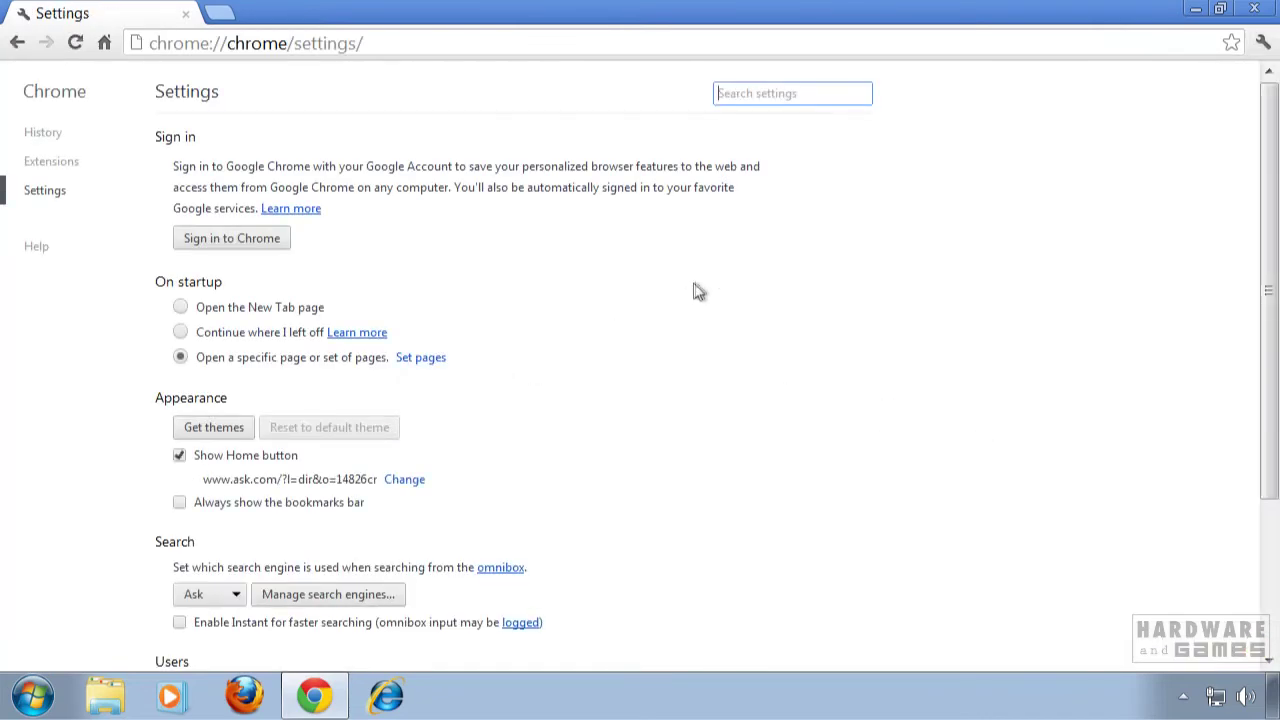
scroll(642, 311, "down", 1)
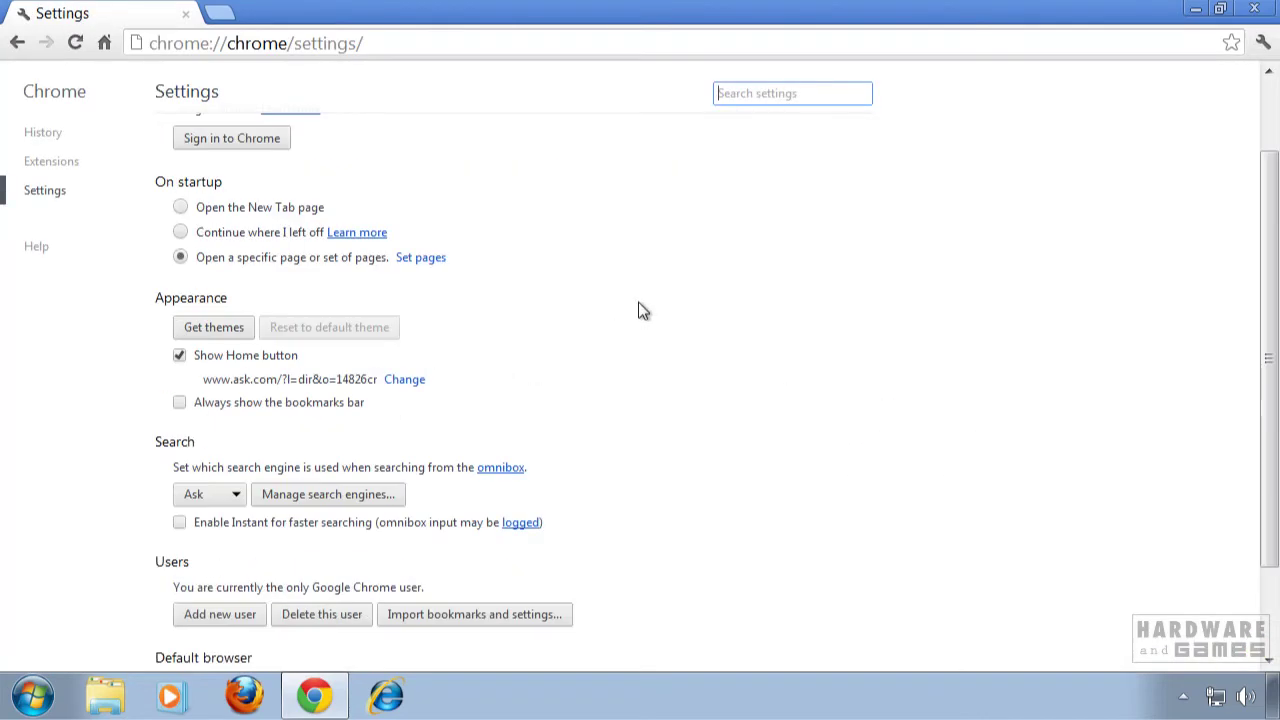
left_click(420, 258)
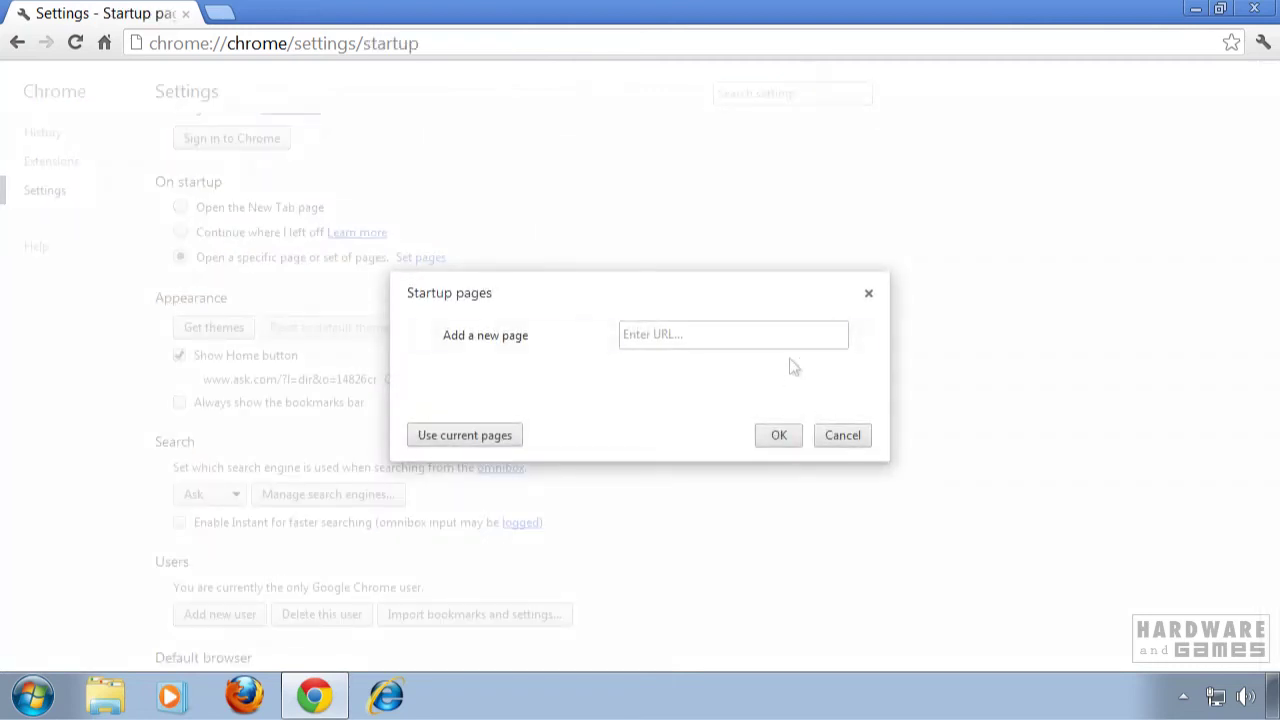
left_click(852, 436)
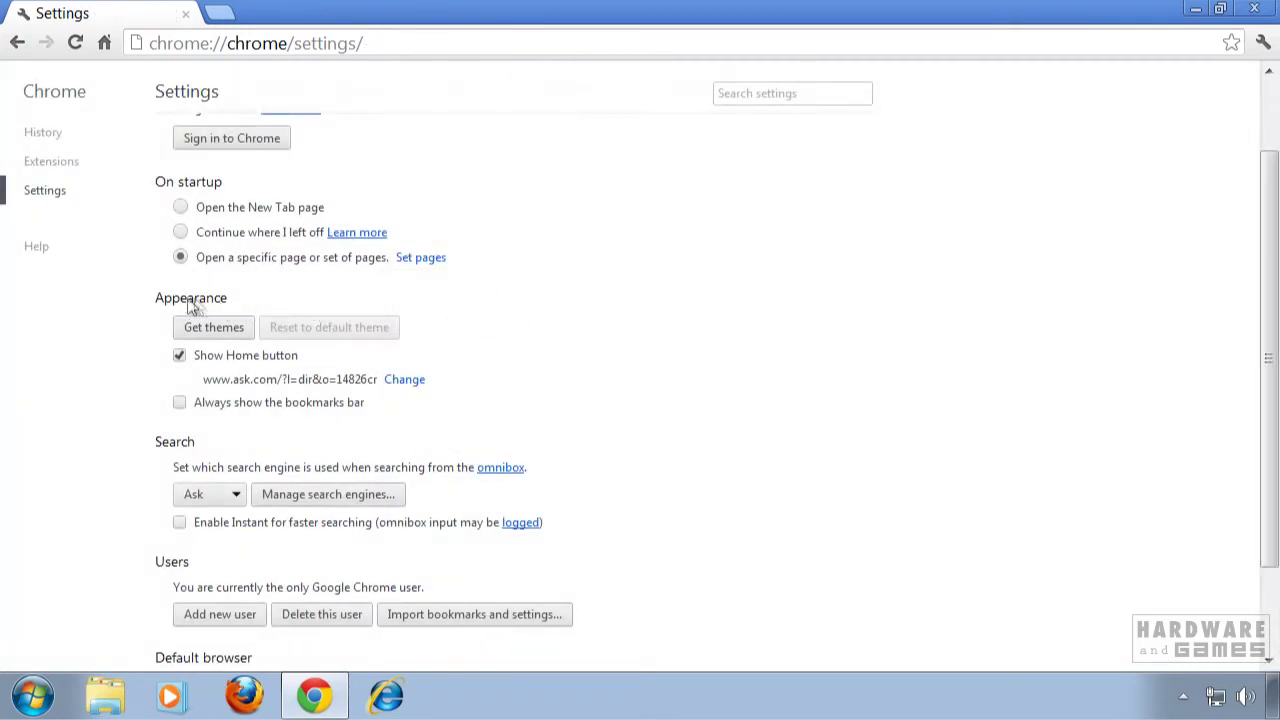
Clear the ask.com address so Chrome's home page becomes the New Tab page.
left_click(408, 388)
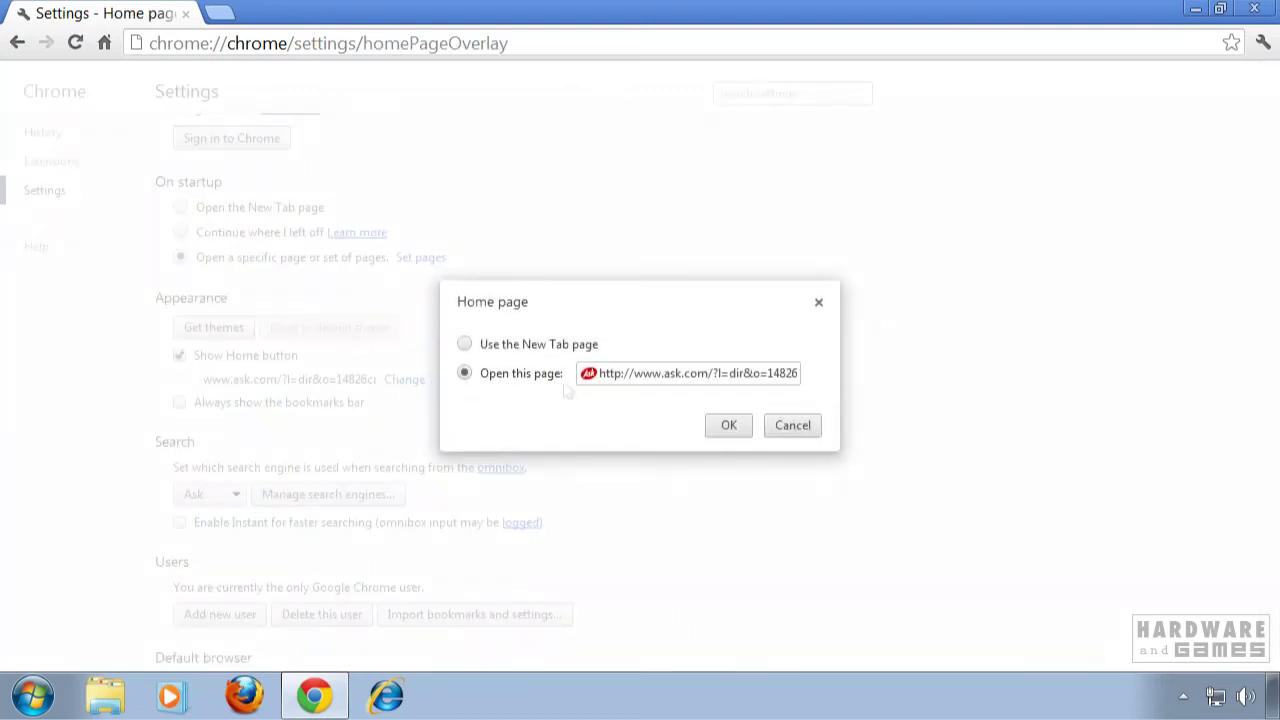
double_click(640, 373)
key("ctrl+a")
key("BackSpace")
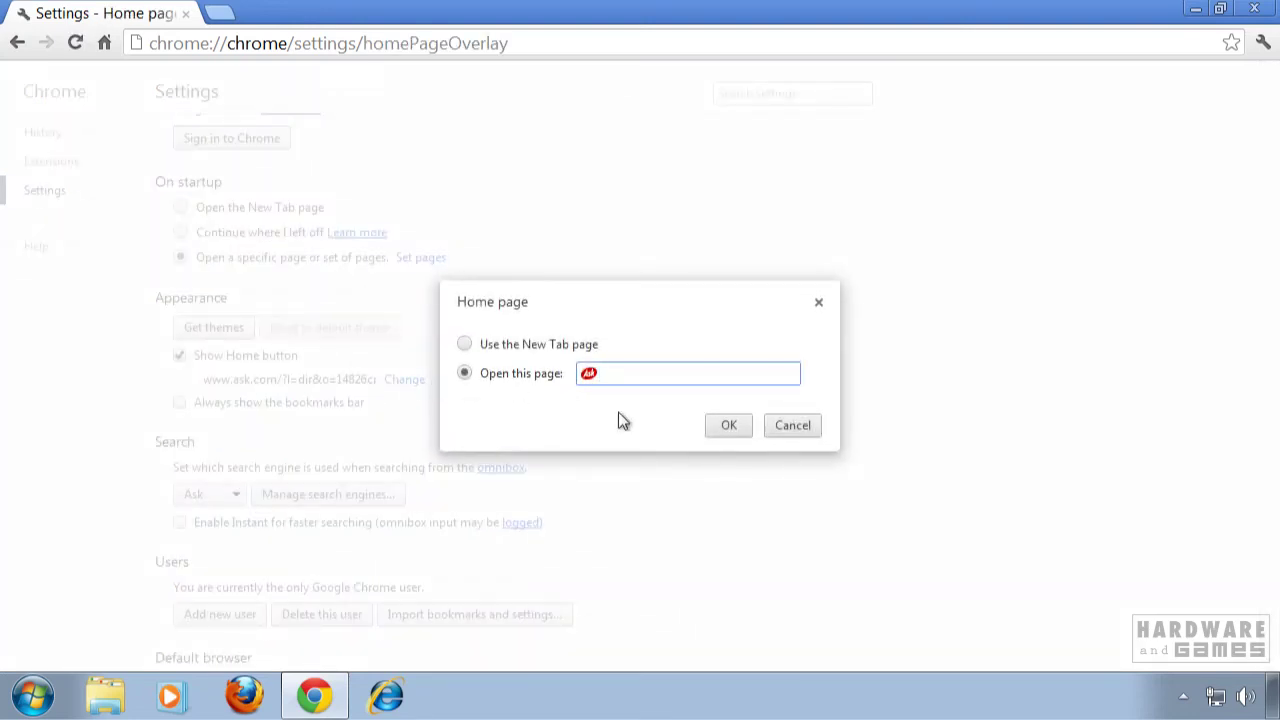
left_click(731, 436)
scroll(716, 425, "down", 1)
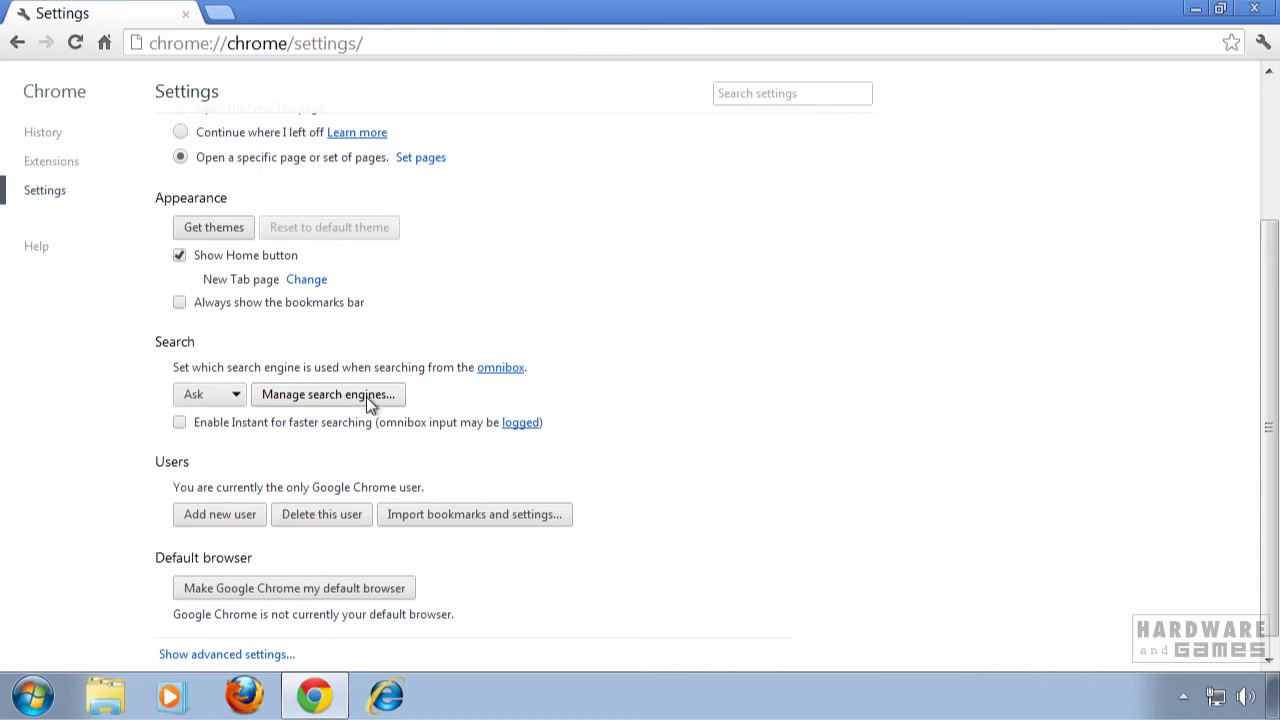
Make Google Chrome's default search engine Google and delete Ask from the list.
left_click(338, 396)
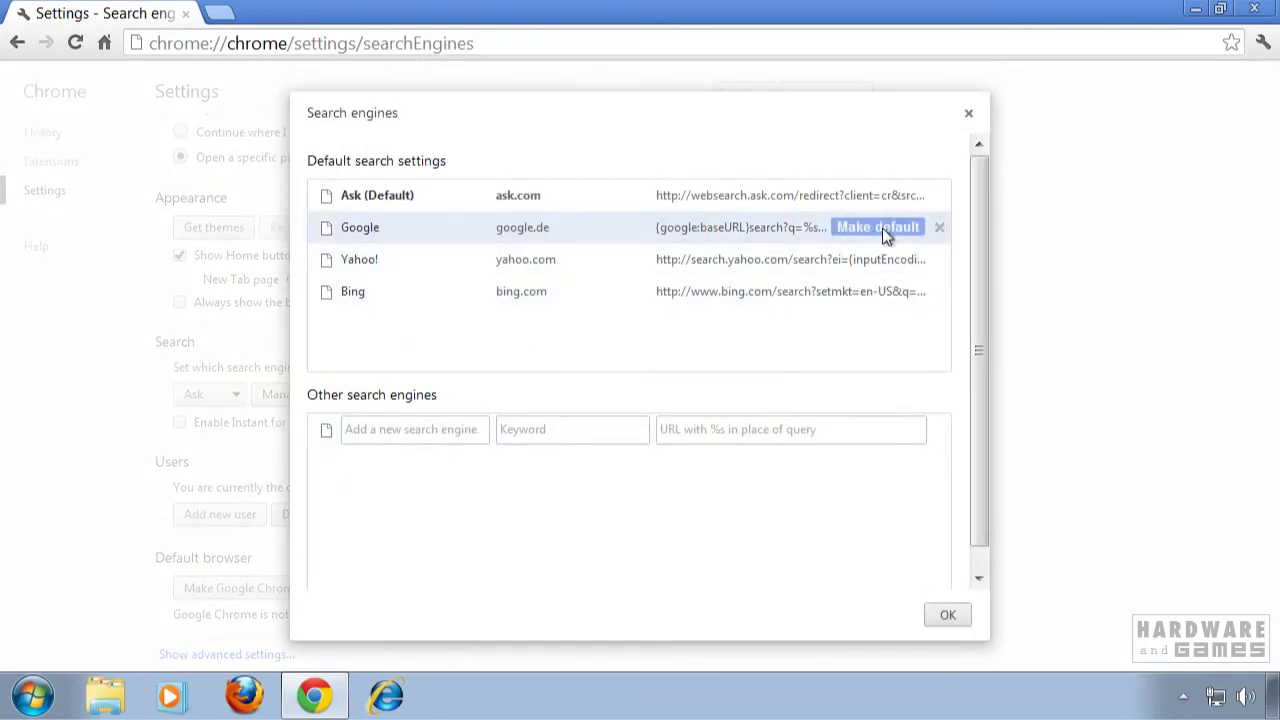
left_click(882, 227)
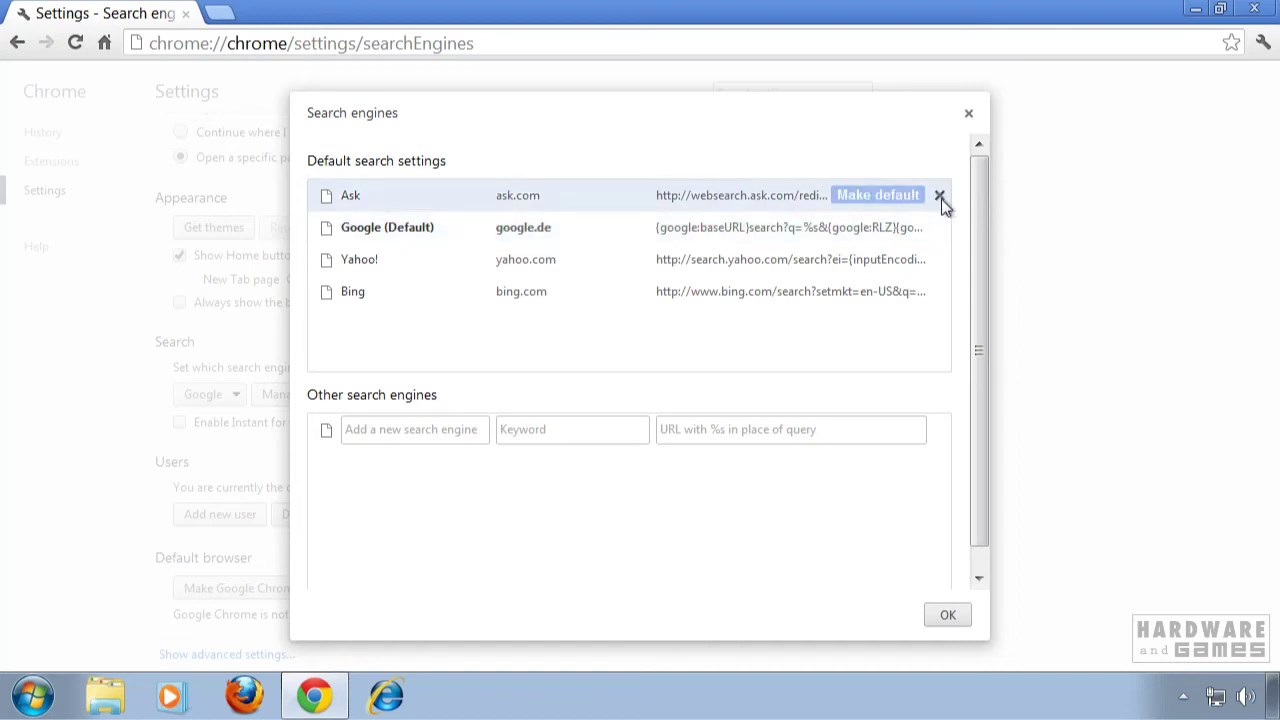
left_click(941, 196)
left_click(947, 613)
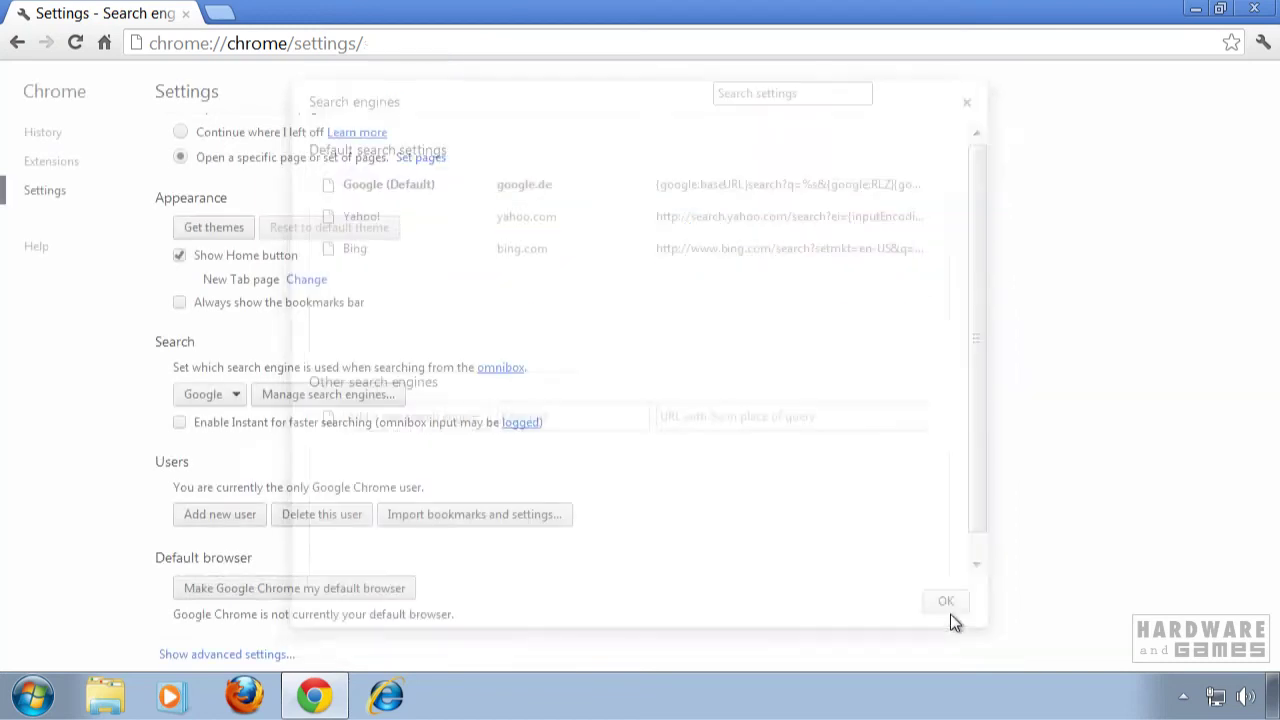
Confirm Chrome has no extensions installed, close Chrome, and launch Internet Explorer.
left_click(60, 162)
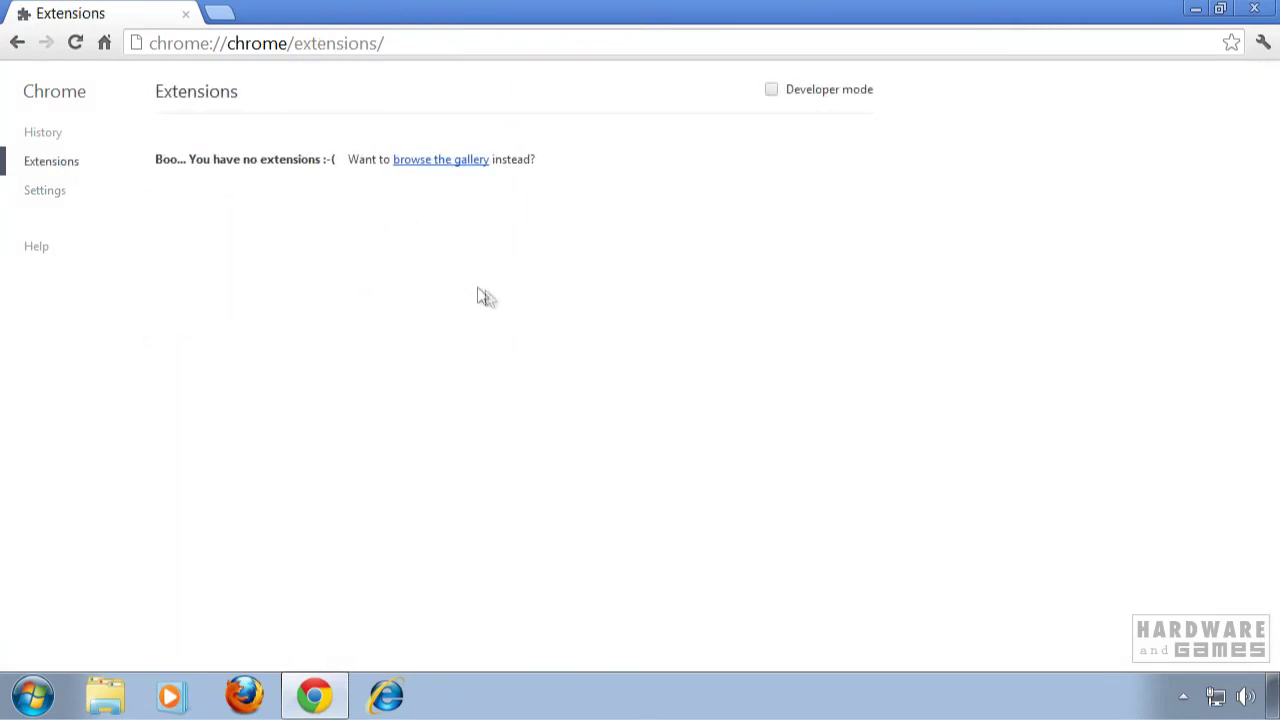
left_click(1256, 9)
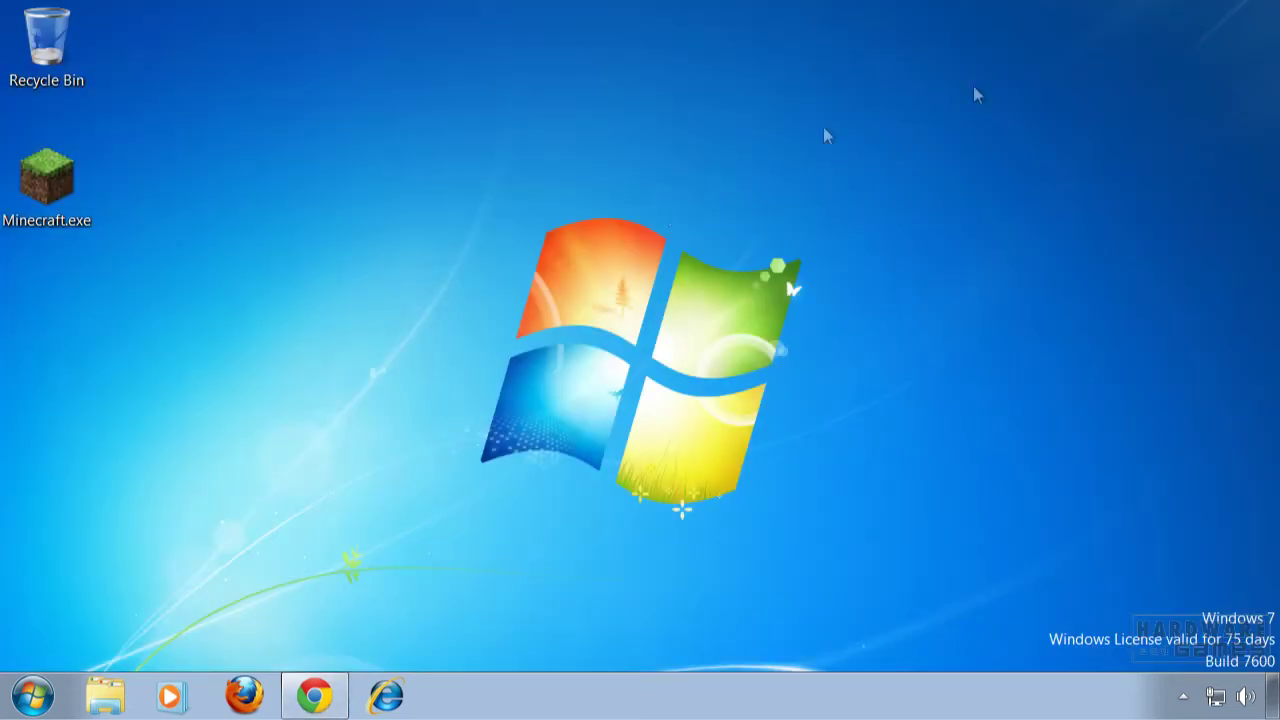
left_click(388, 697)
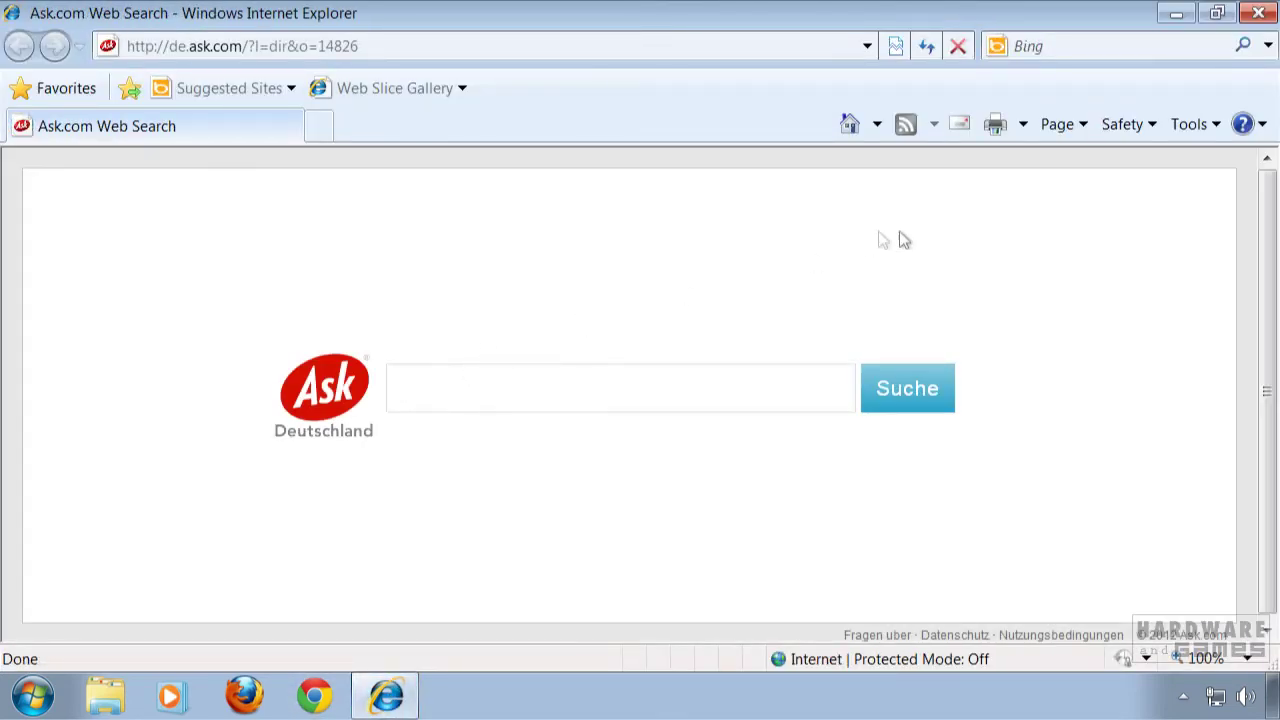
From Tools > Internet Options, use the Advanced tab's Reset to begin resetting Internet Explorer.
left_click(1216, 131)
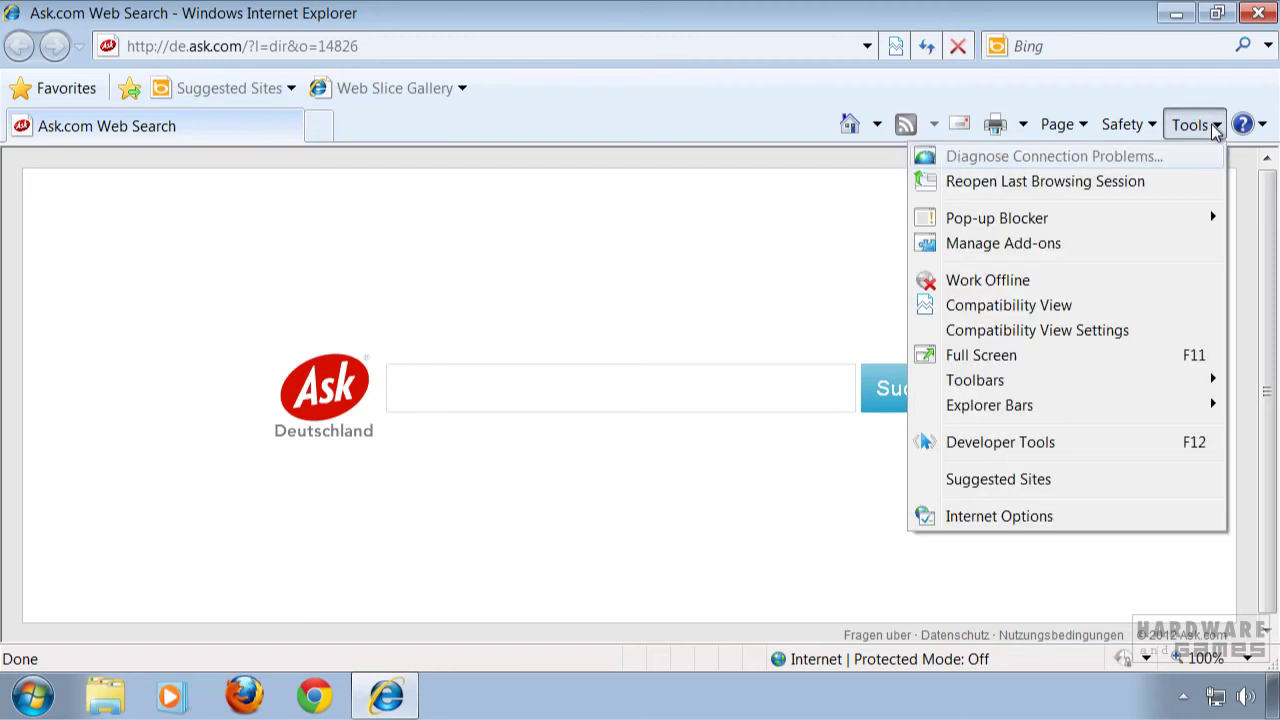
left_click(1074, 524)
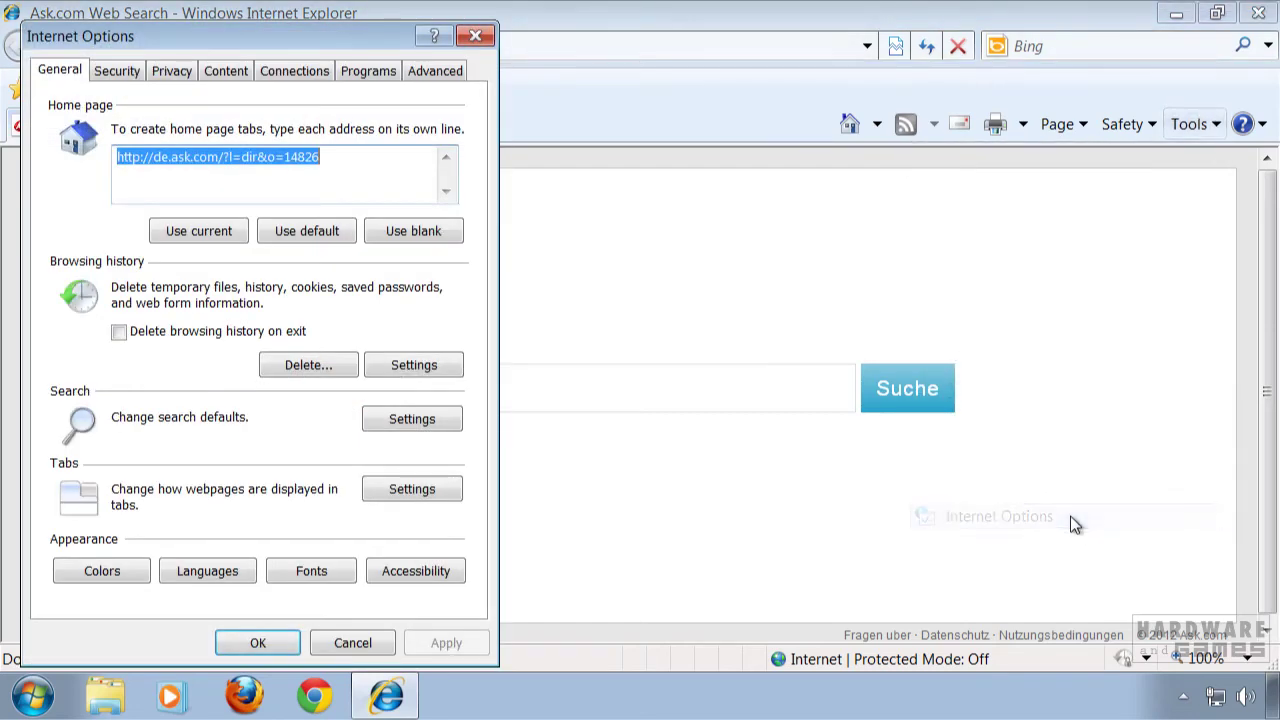
left_click(440, 76)
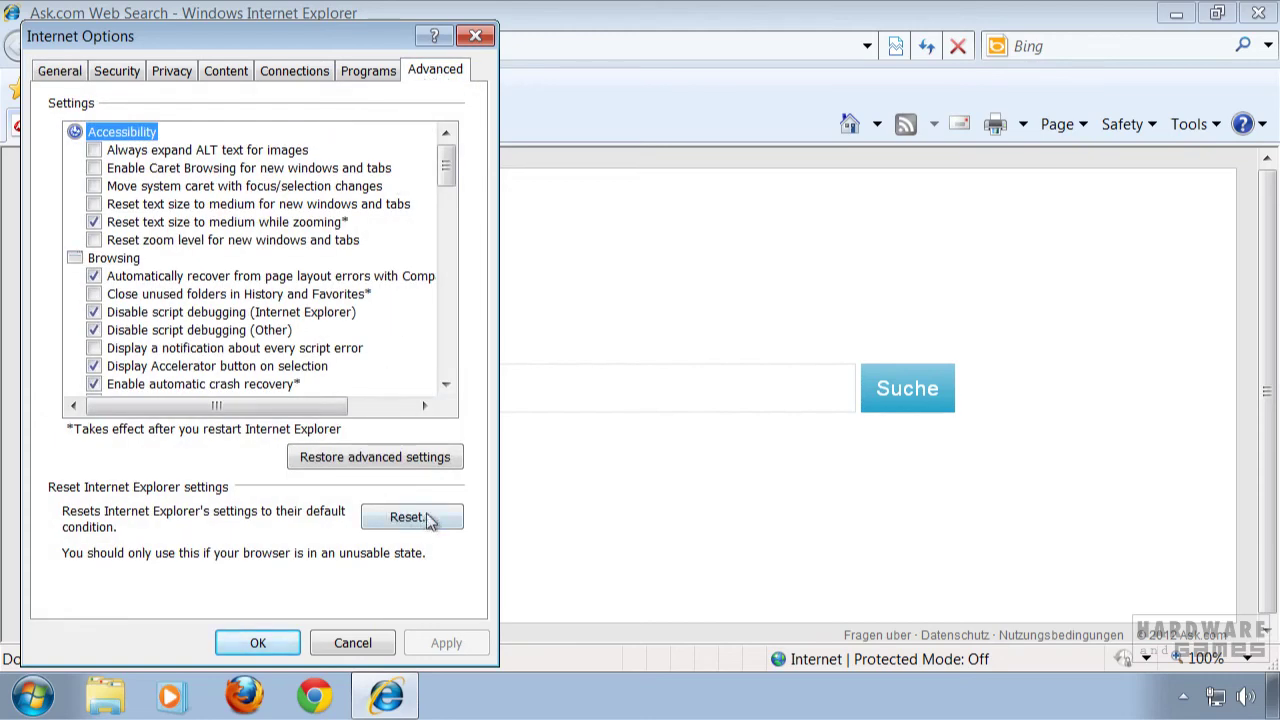
left_click(452, 521)
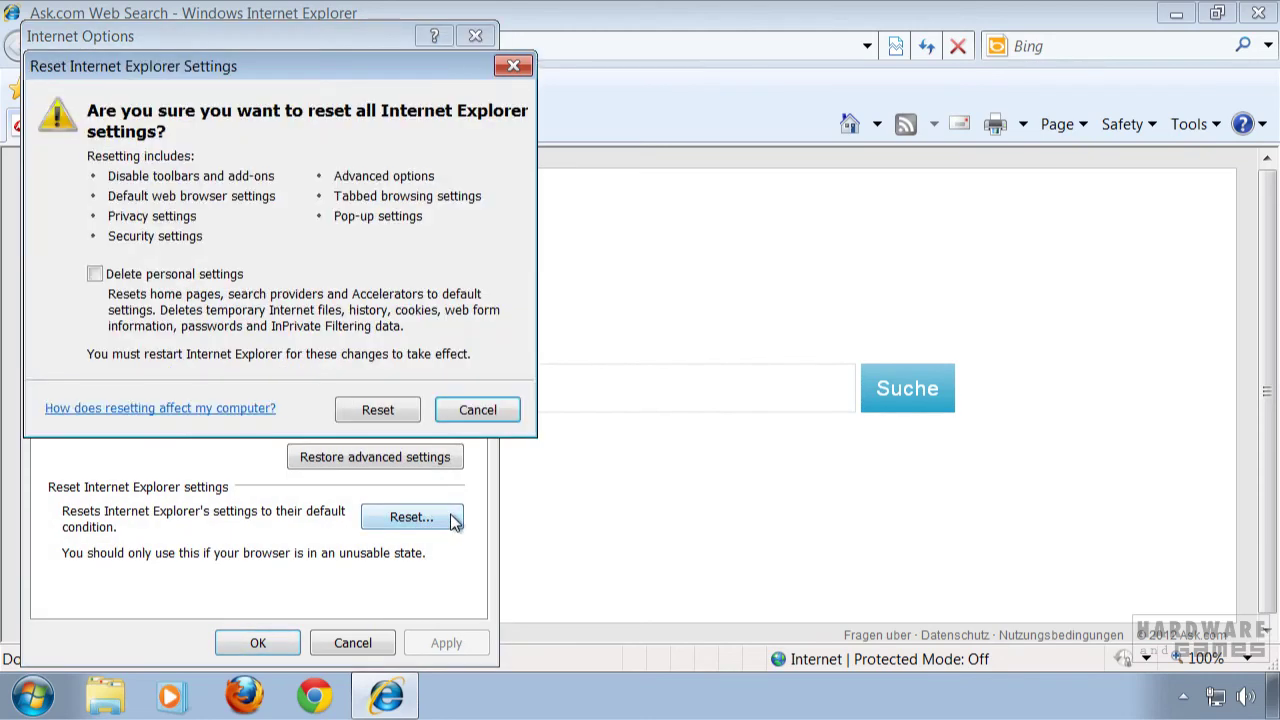
Reset Internet Explorer with Delete personal settings ticked, then close the reset and options dialogs.
left_click(94, 274)
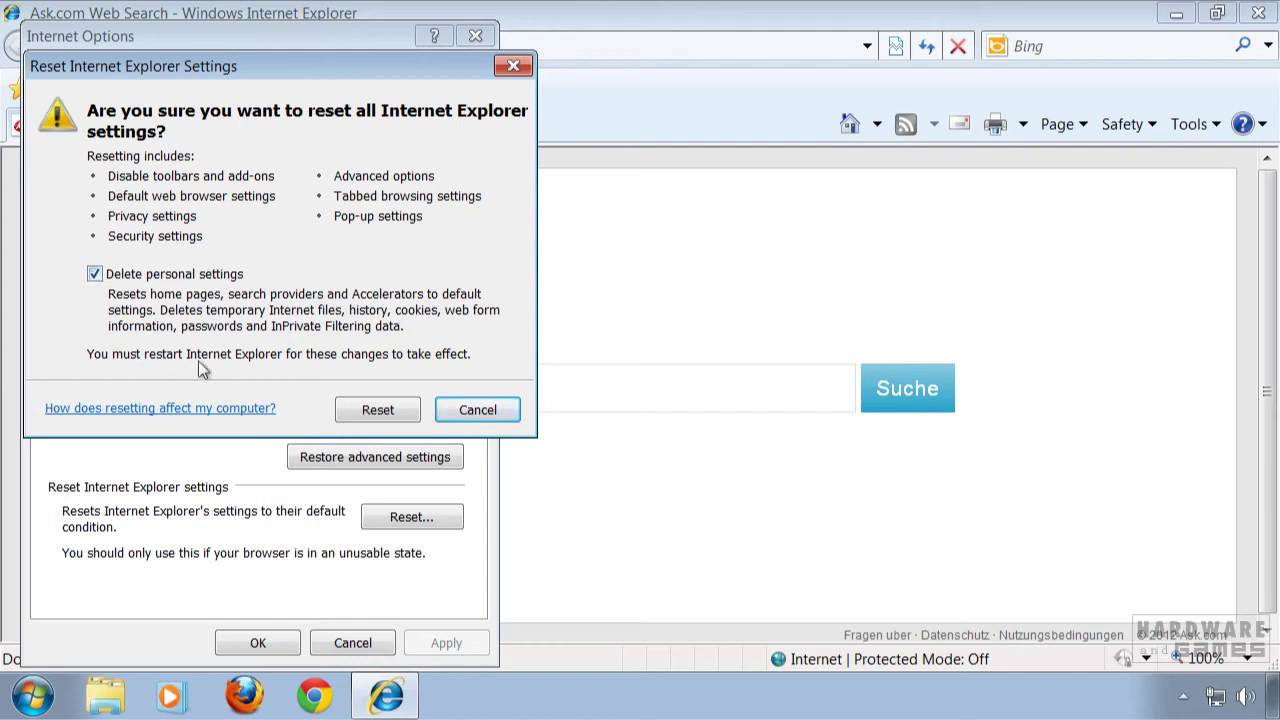
left_click(378, 410)
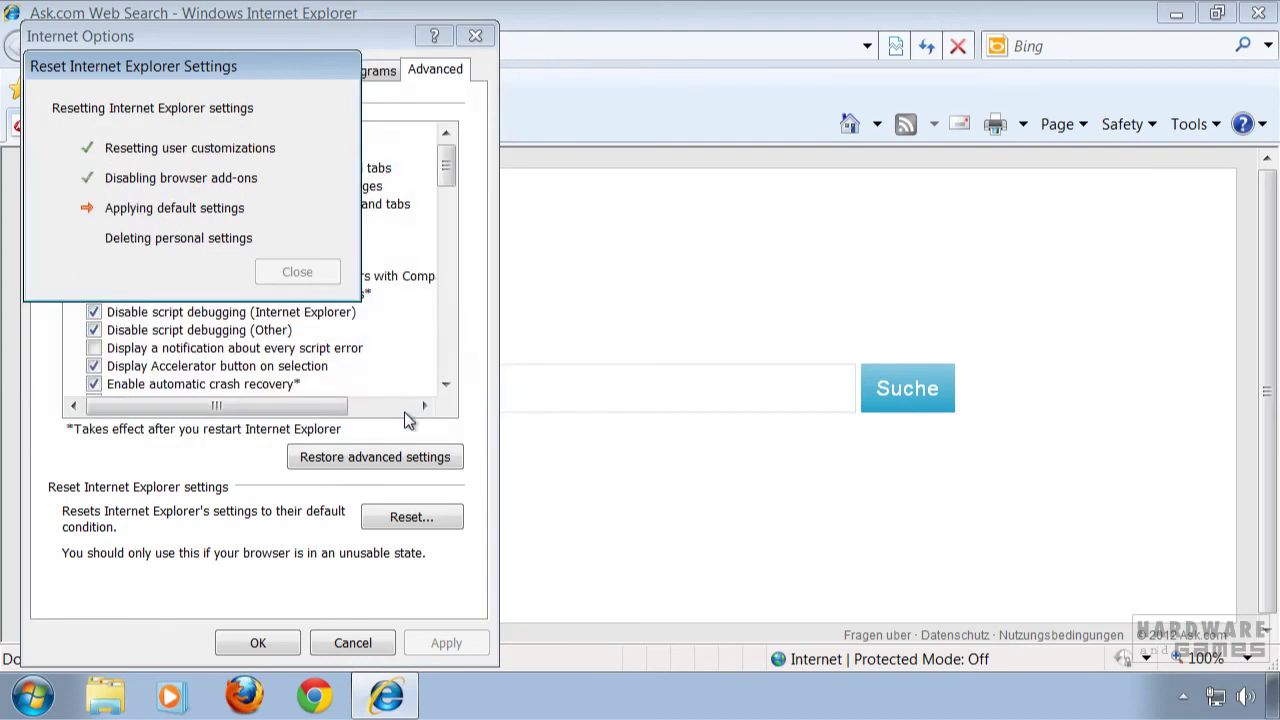
left_click(317, 277)
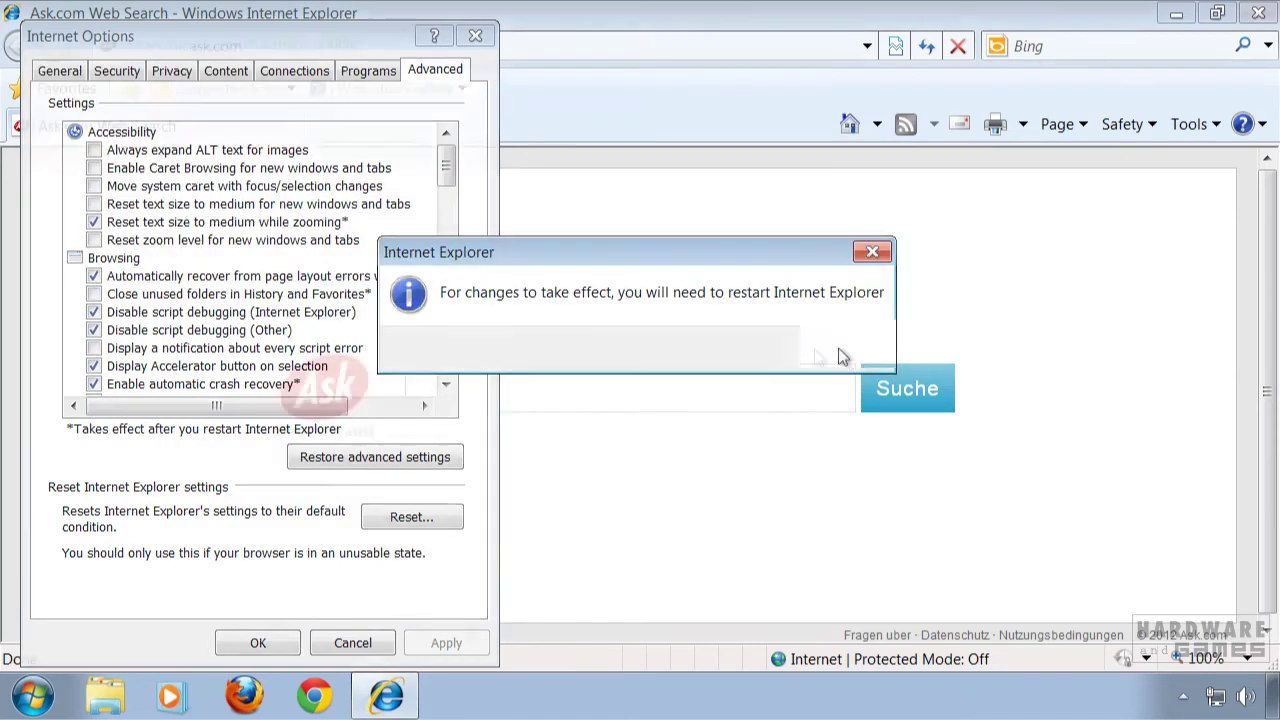
left_click(844, 352)
Restart Internet Explorer to check it loads the default Microsoft home page.
left_click(1258, 13)
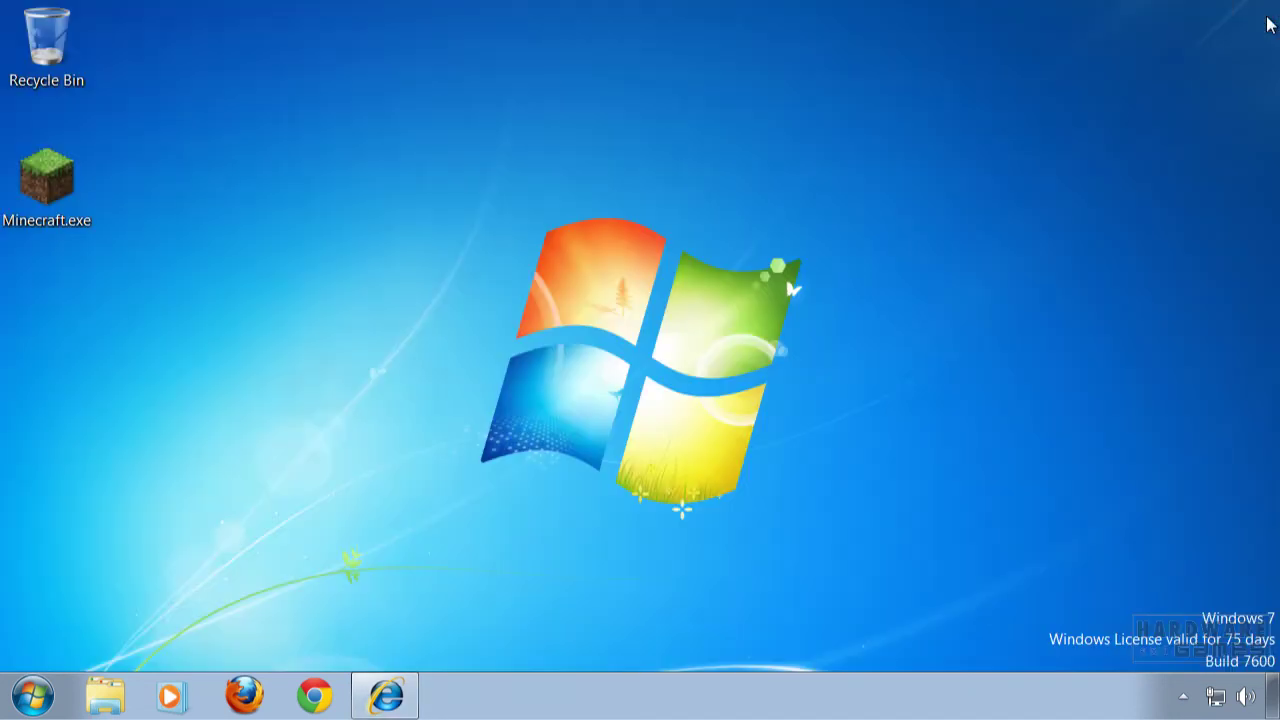
left_click(390, 680)
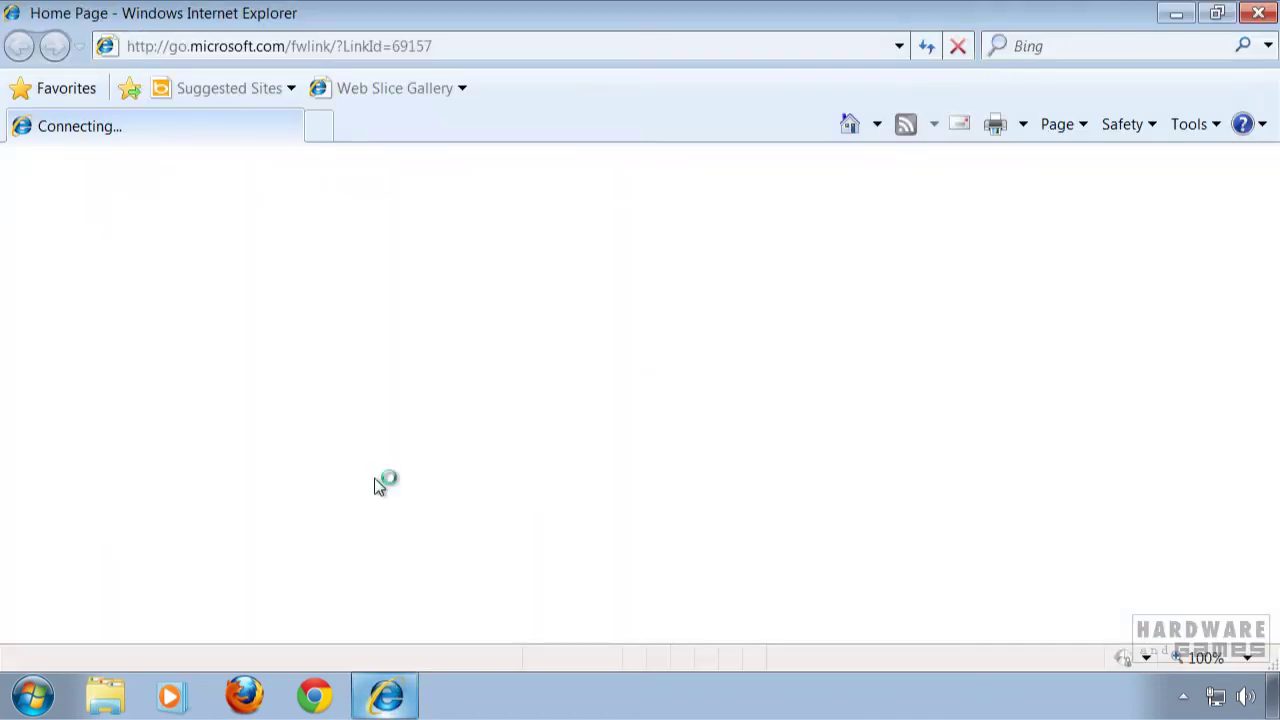